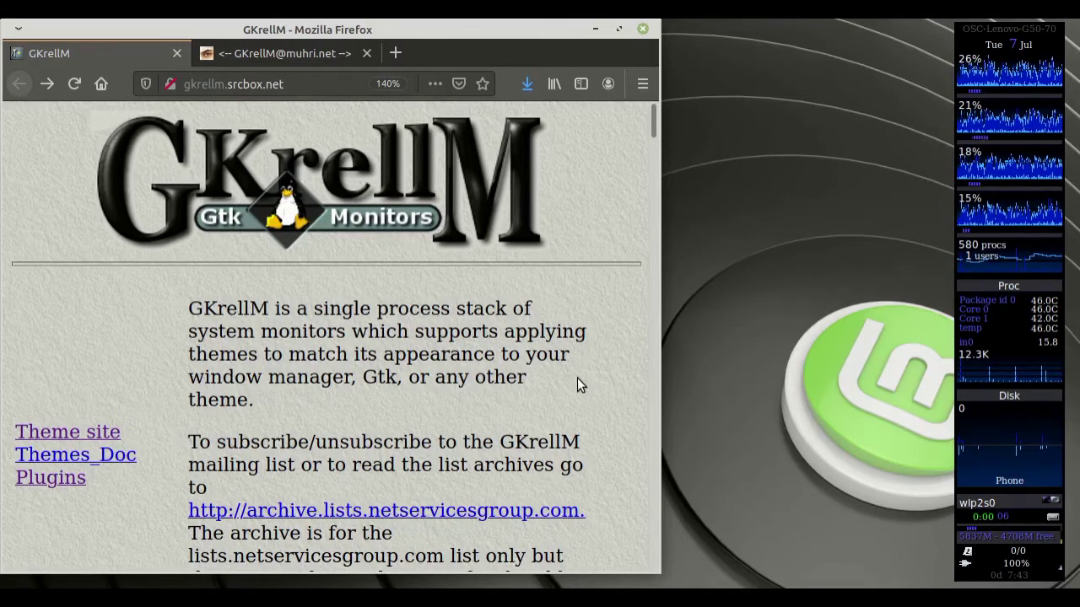
Scroll down and back up through the GKrellM home page at gkrellm.srcbox.net
scroll(577, 377, down, 1)
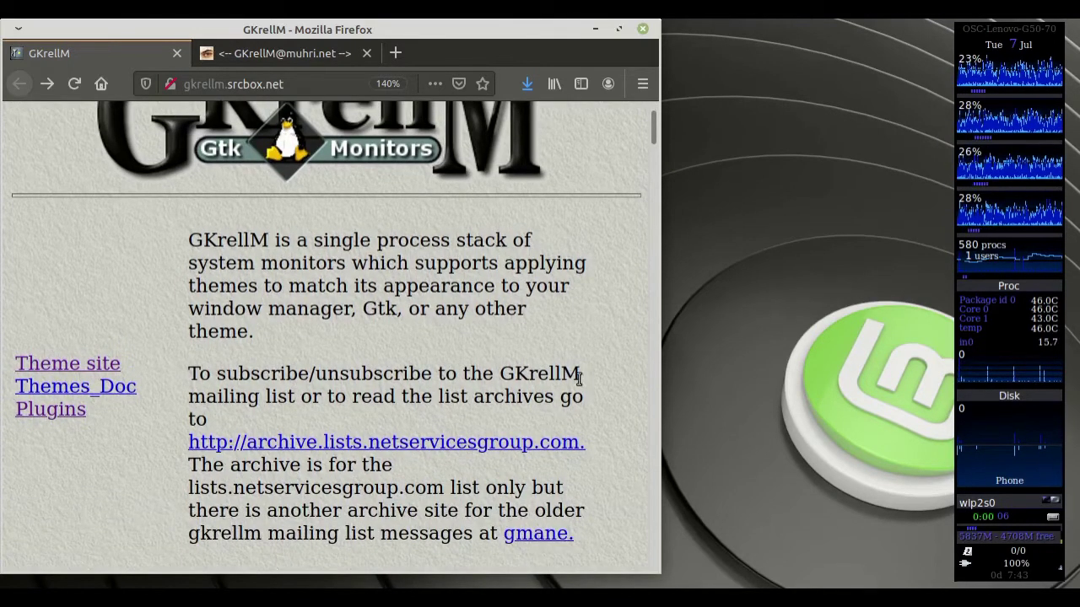
scroll(577, 377, up, 1)
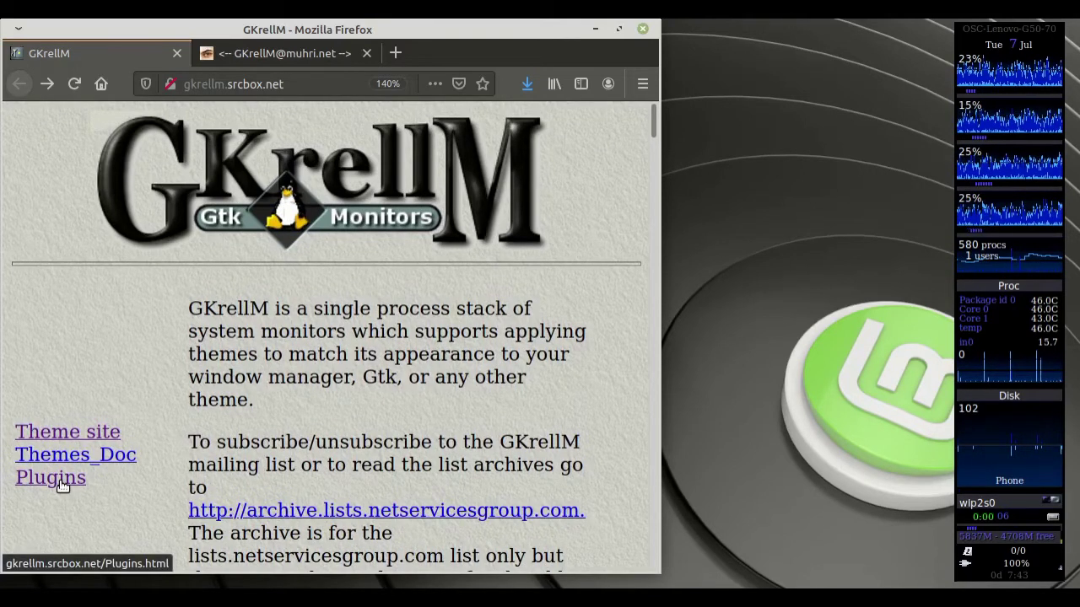
Open the GKrellM Plugins page and scroll through the plugin list
click(61, 479)
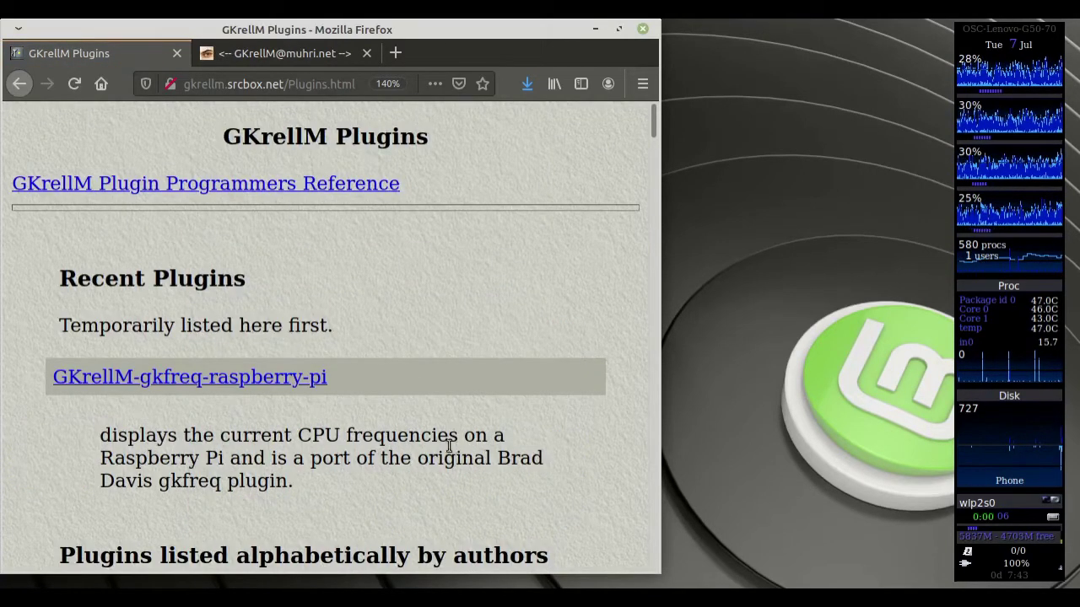
scroll(343, 283, down, 5)
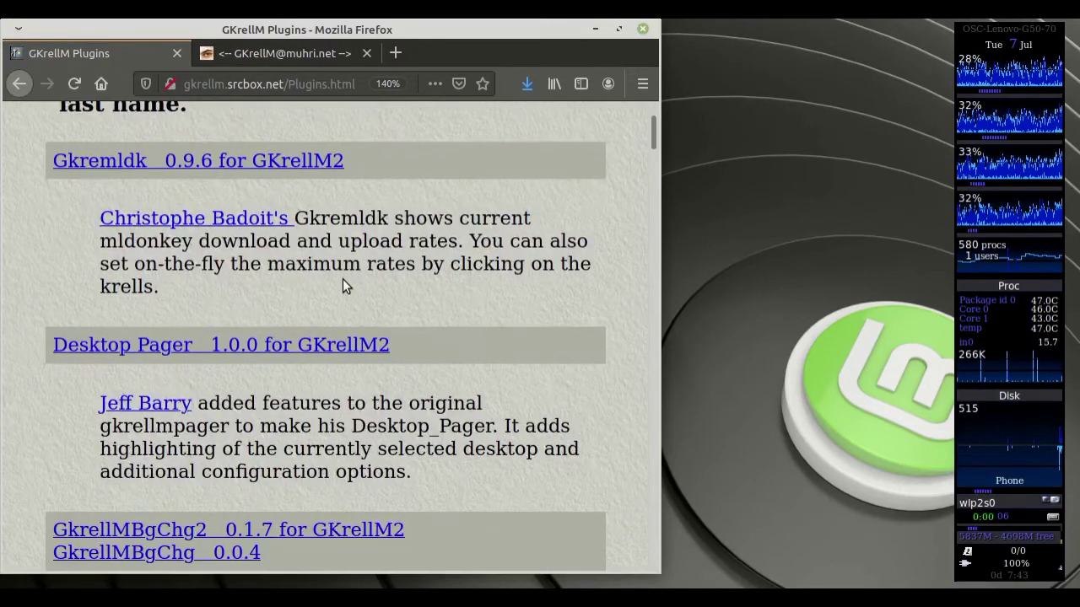
scroll(342, 282, down, 7)
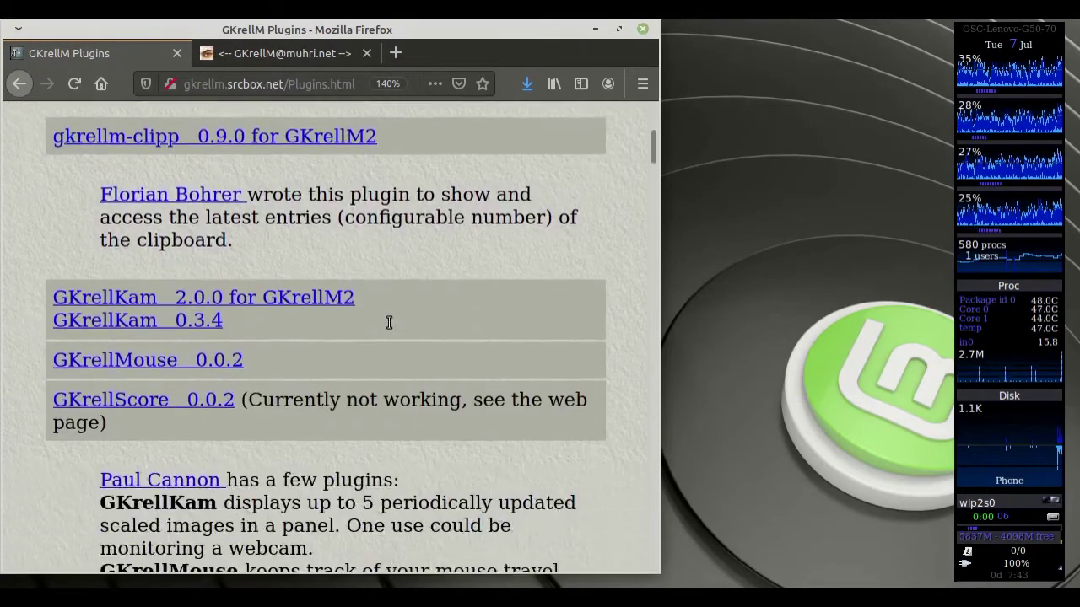
scroll(424, 409, up, 4)
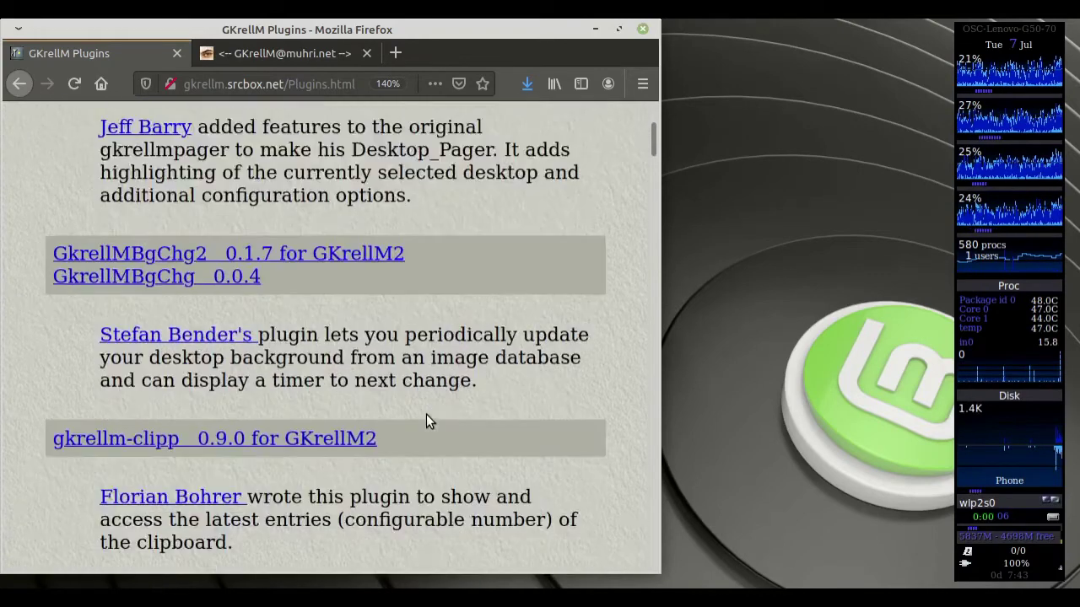
scroll(426, 415, up, 8)
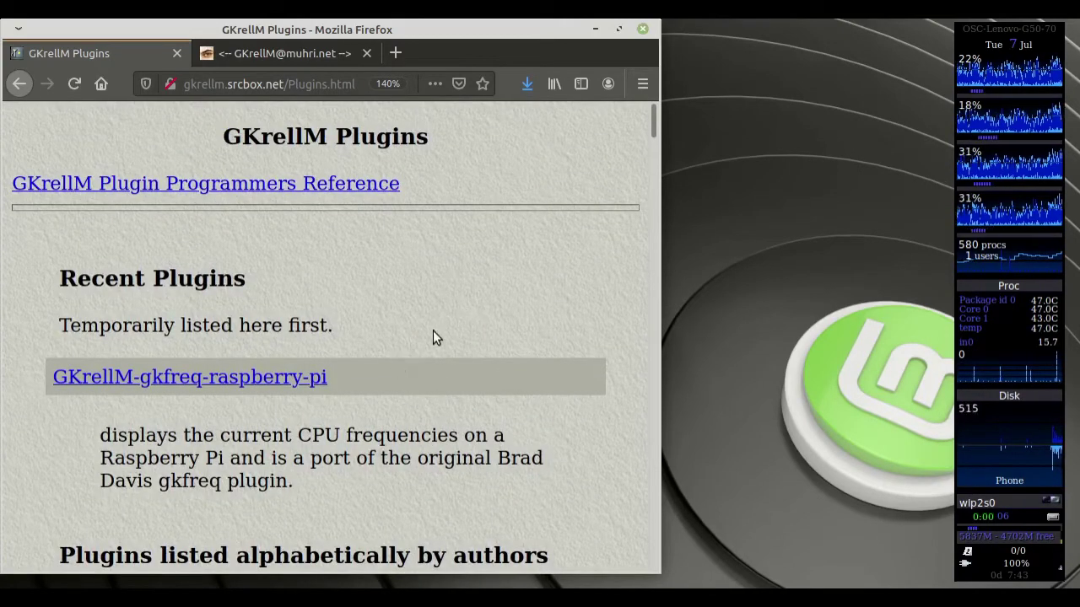
Cycle the GKrellM panel through a couple of different themes with Ctrl+Page_Down
click(971, 30)
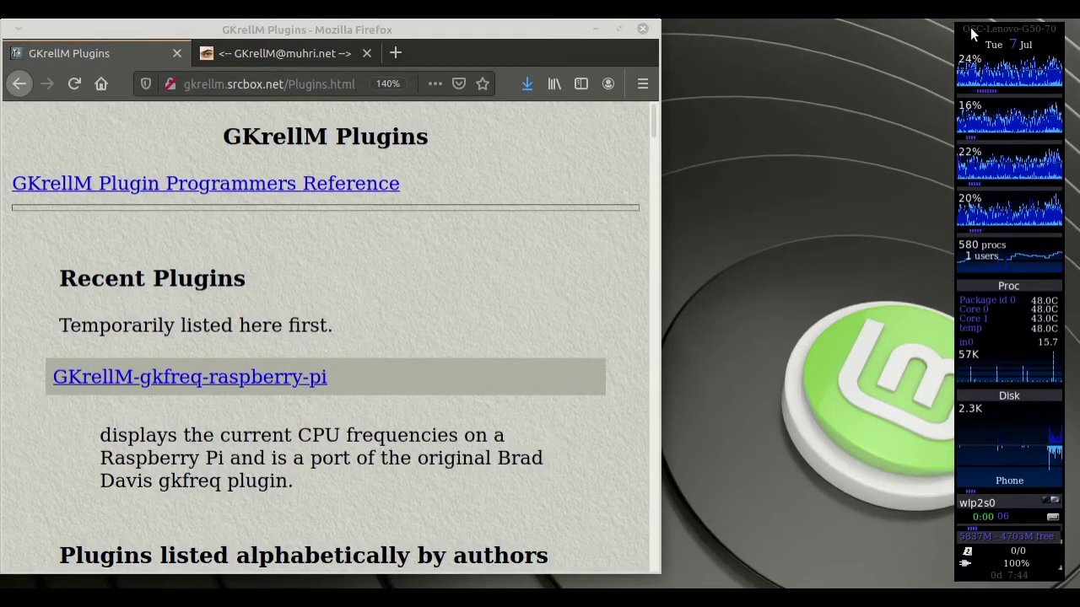
key(ctrl+Page_Down)
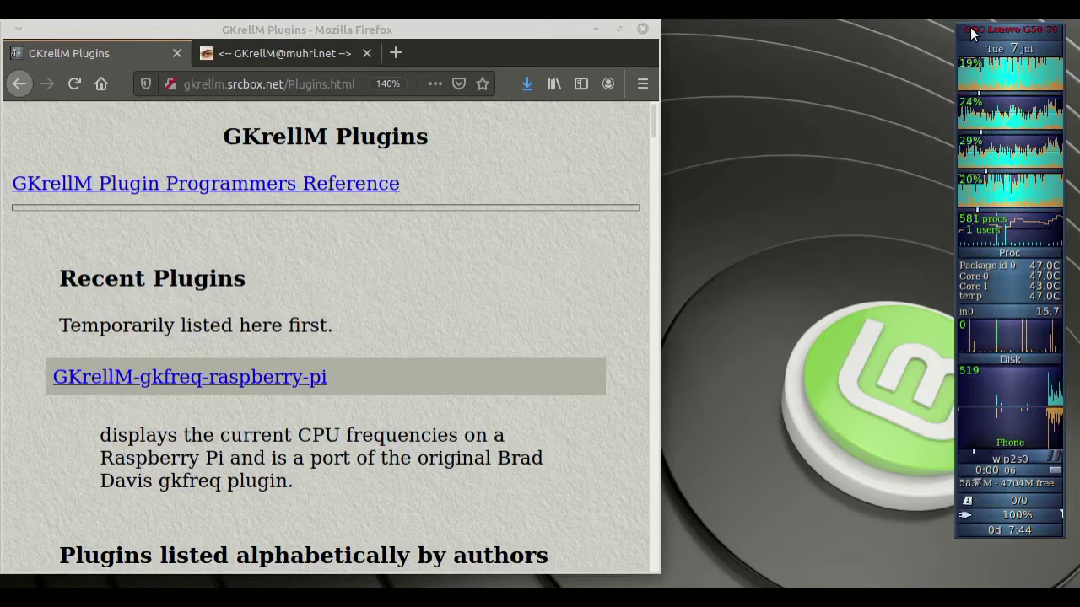
key(ctrl+Page_Down)
key(ctrl+Page_Down)
key(ctrl+Page_Down)
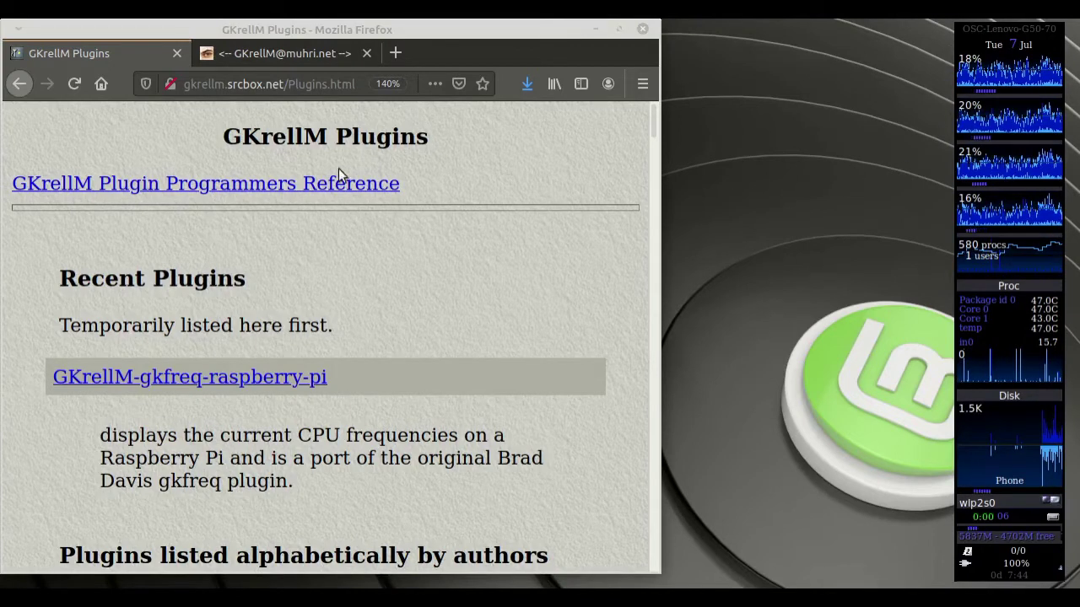
click(252, 48)
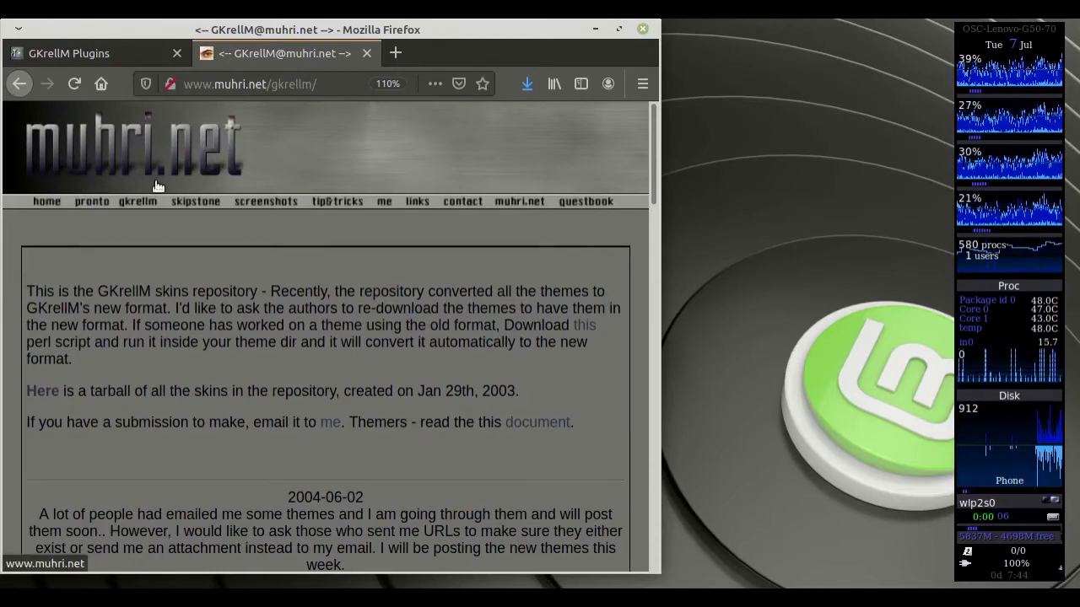
scroll(421, 433, down, 10)
scroll(336, 308, down, 4)
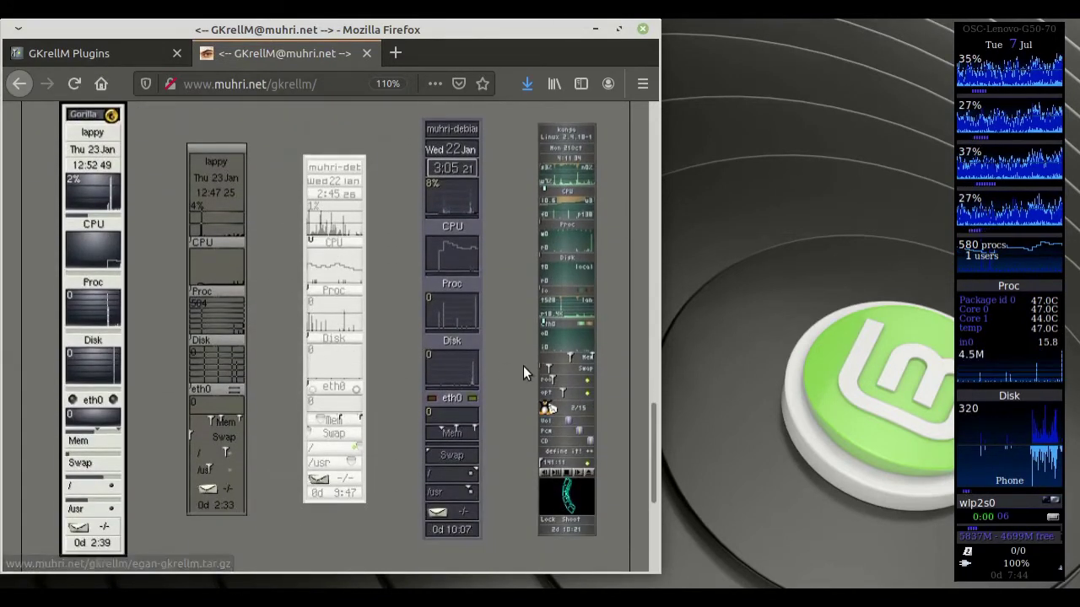
scroll(511, 356, up, 10)
scroll(510, 358, up, 3)
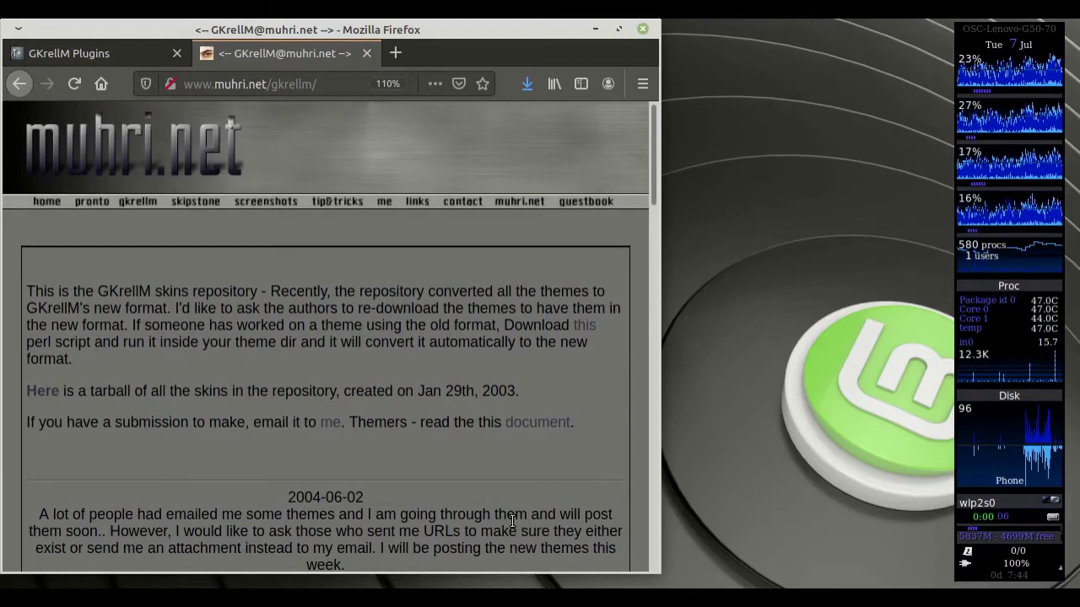
click(87, 51)
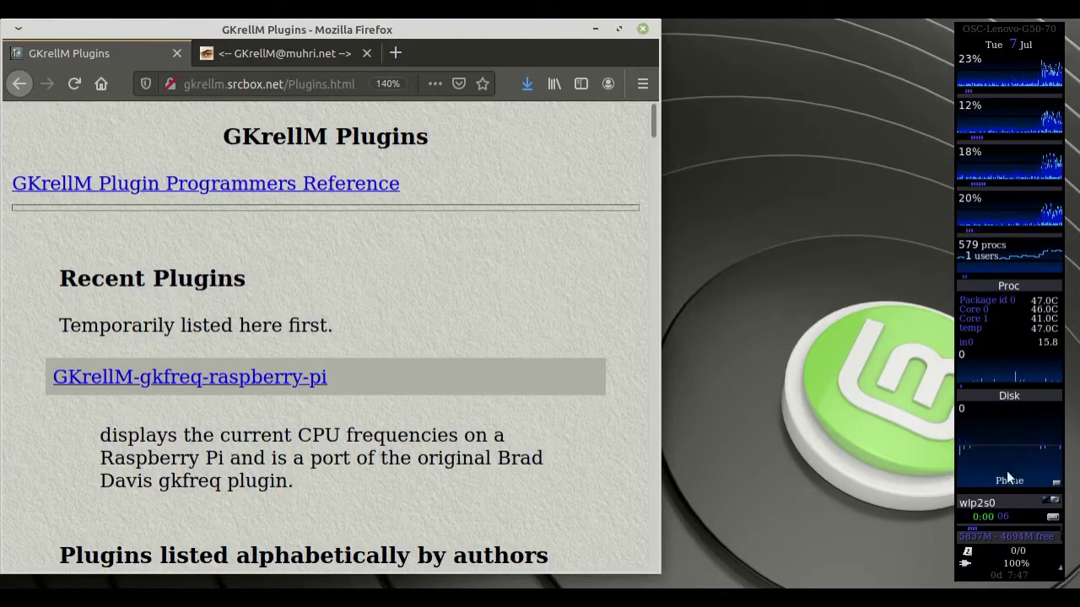
click(394, 53)
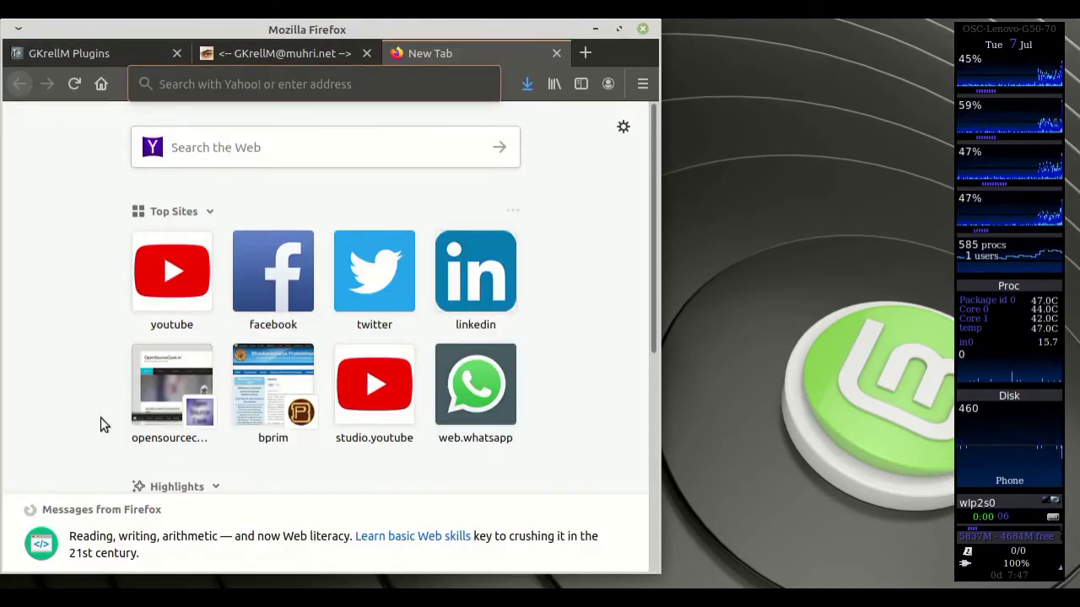
click(155, 389)
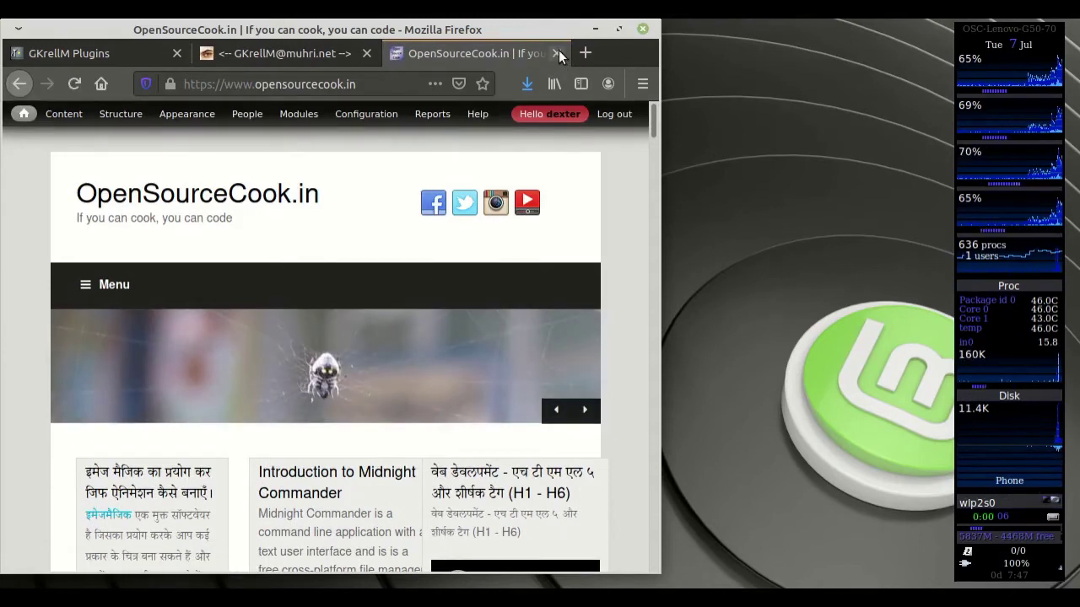
click(559, 52)
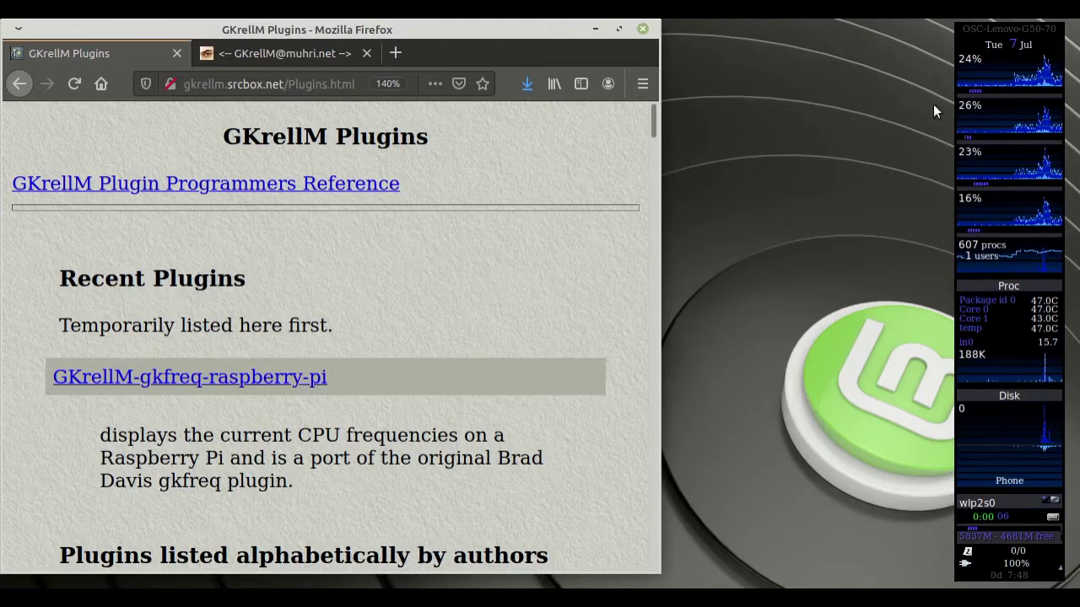
Open GKrellM Configuration, centre it, and toggle the System name display under General
right_click(971, 35)
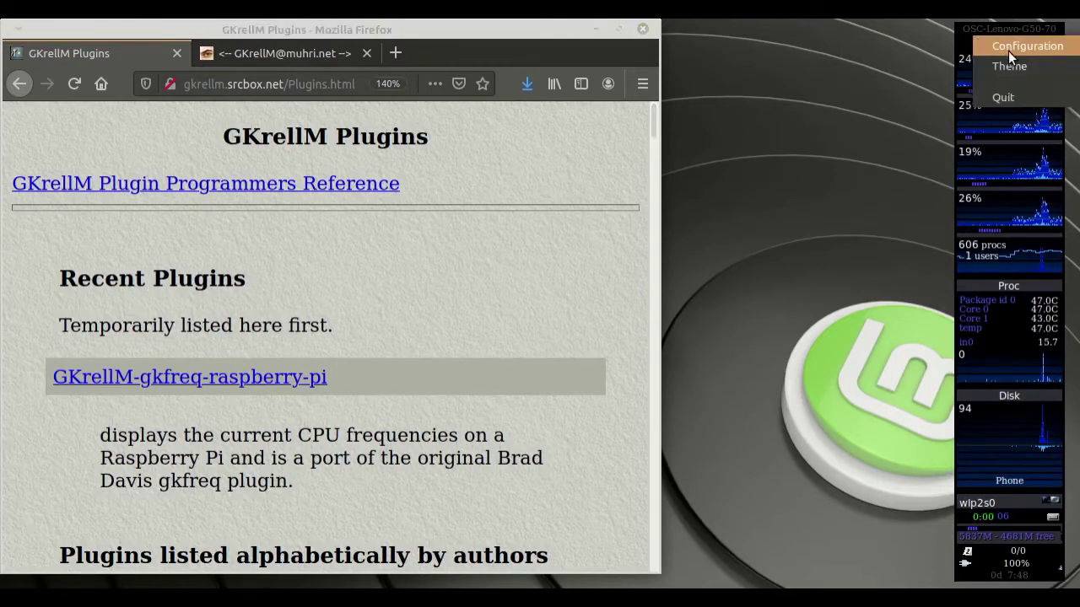
click(1008, 50)
drag(950, 327, 736, 51)
click(471, 90)
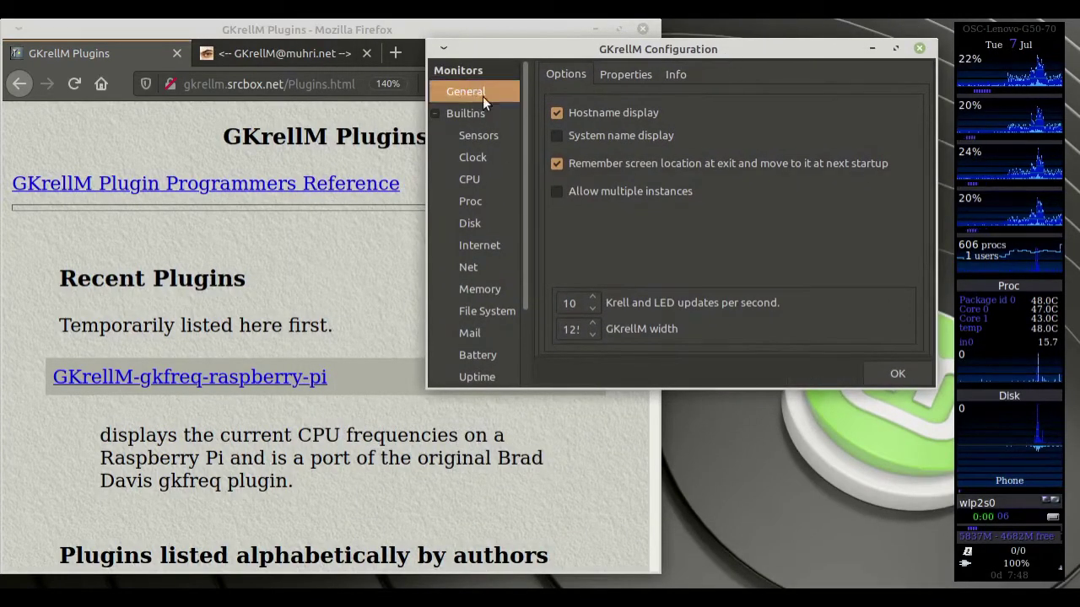
click(606, 134)
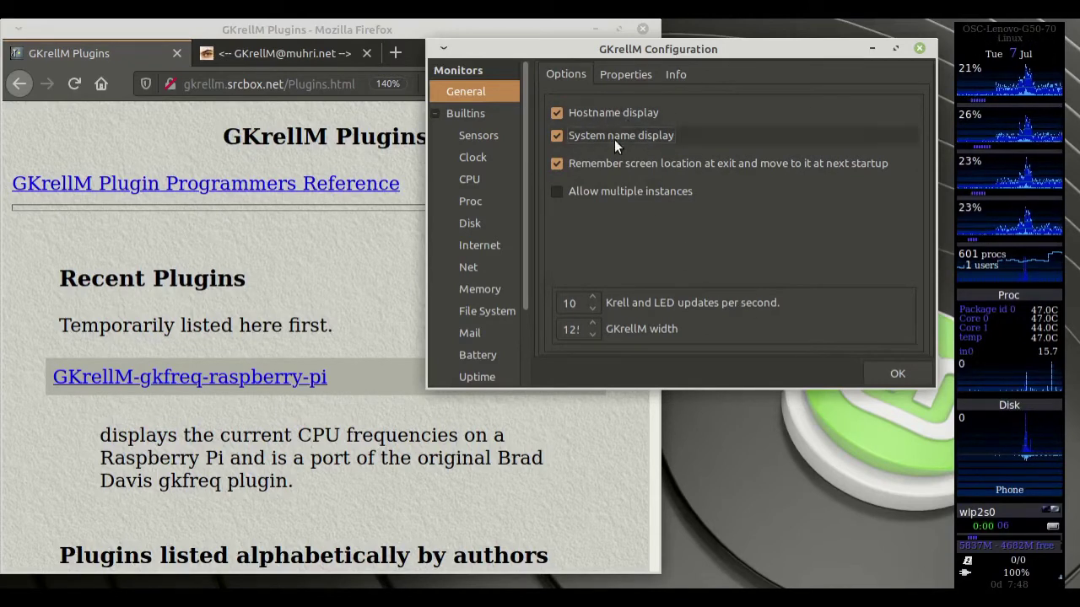
Look through the General Properties and Info tabs, then return to Options
click(619, 73)
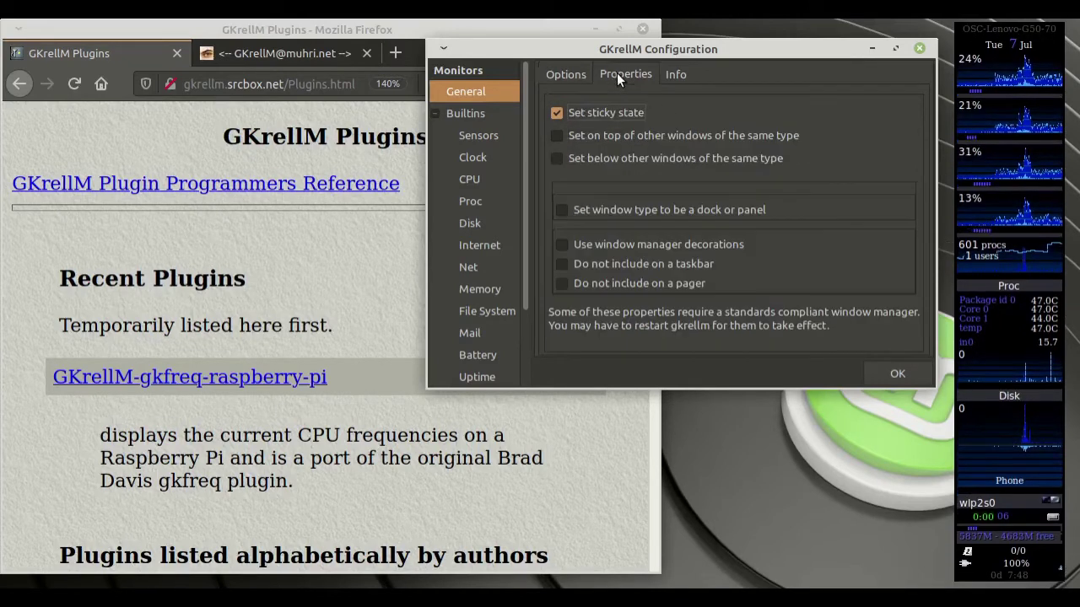
click(683, 73)
scroll(728, 172, down, 5)
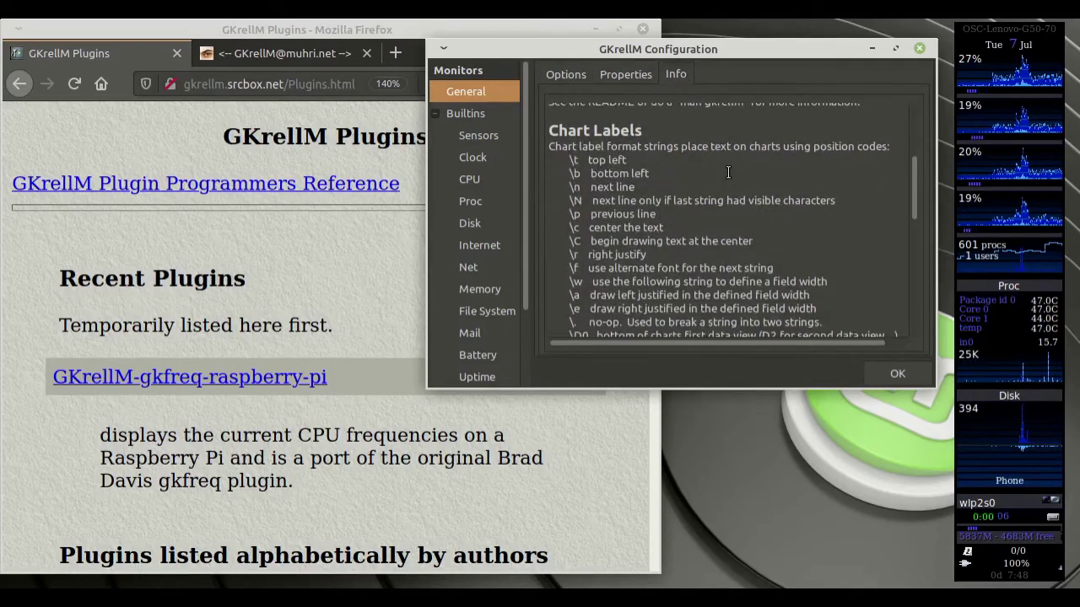
scroll(728, 173, up, 5)
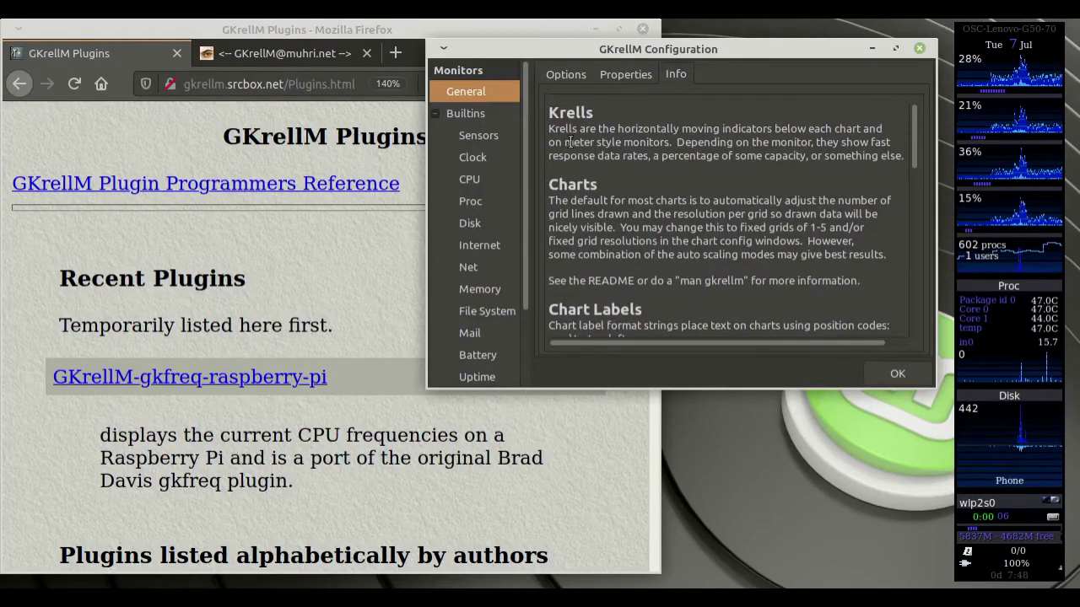
click(559, 77)
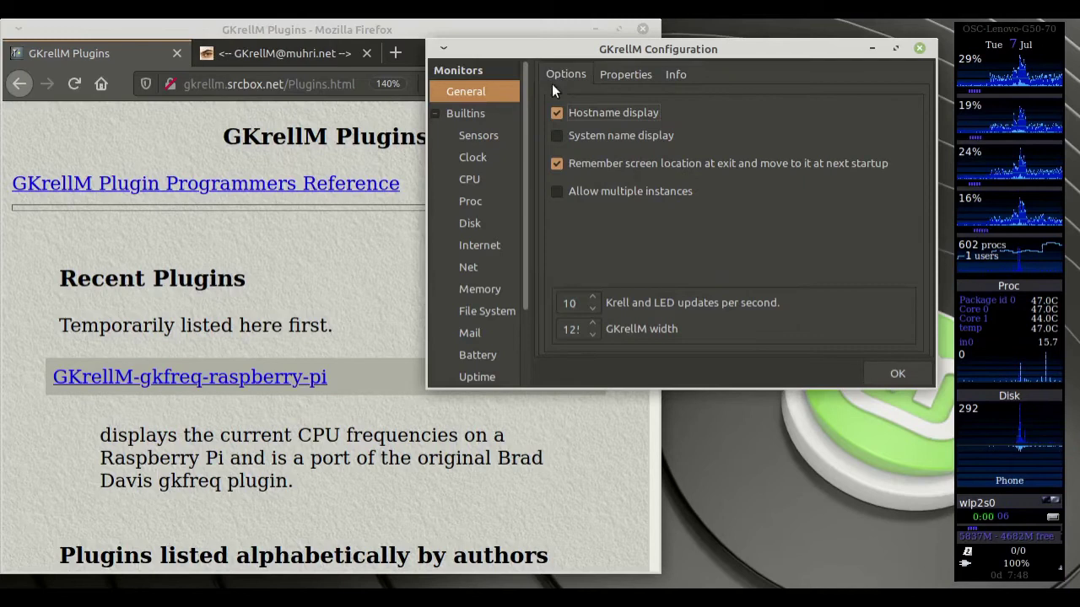
Select the Builtins group's Sensors setup and expand the temperature sensor list
click(434, 113)
click(433, 113)
click(475, 115)
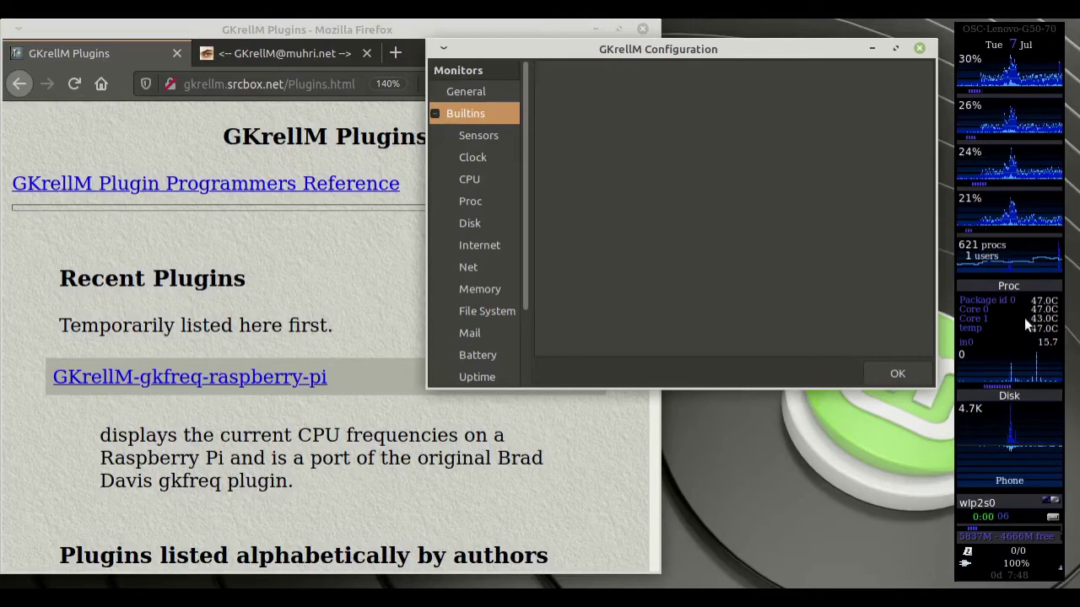
click(477, 136)
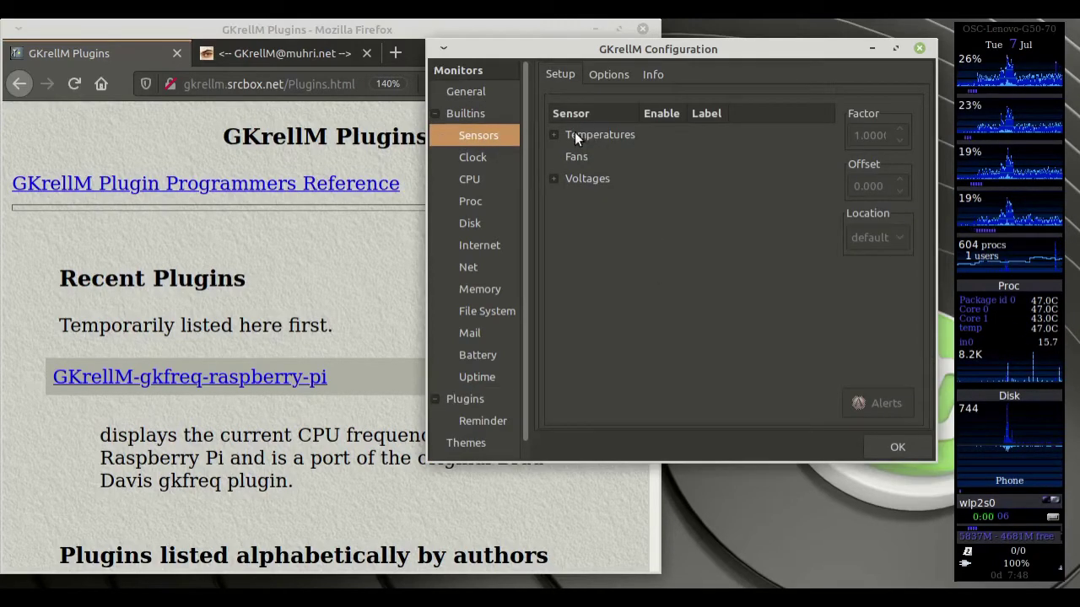
click(552, 134)
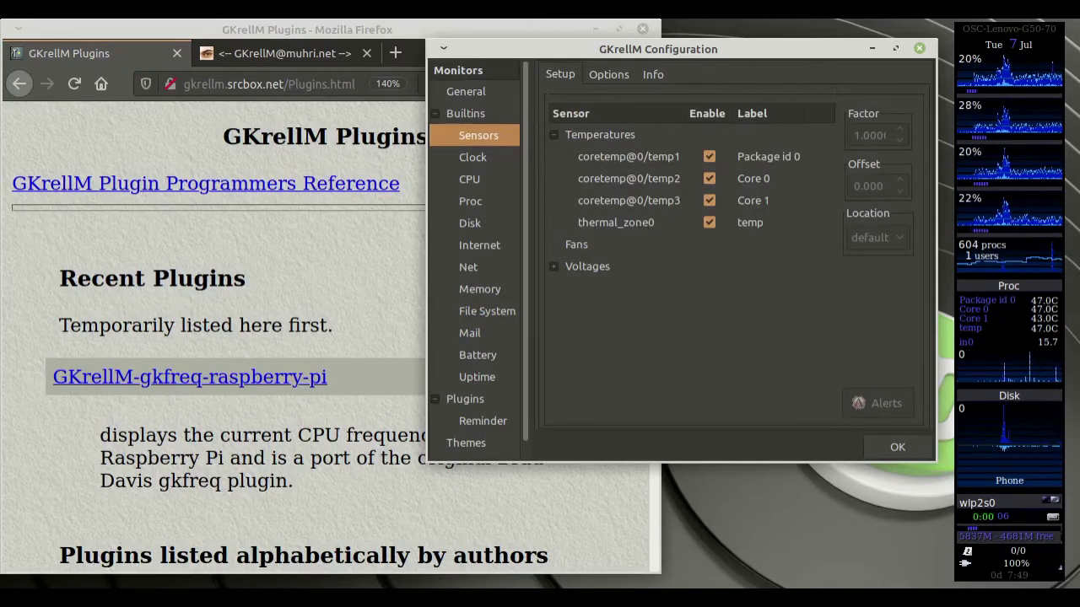
Turn the thermal_zone0, Core 1 and Core 0 temperature readings off and back on
click(709, 222)
click(709, 200)
click(709, 178)
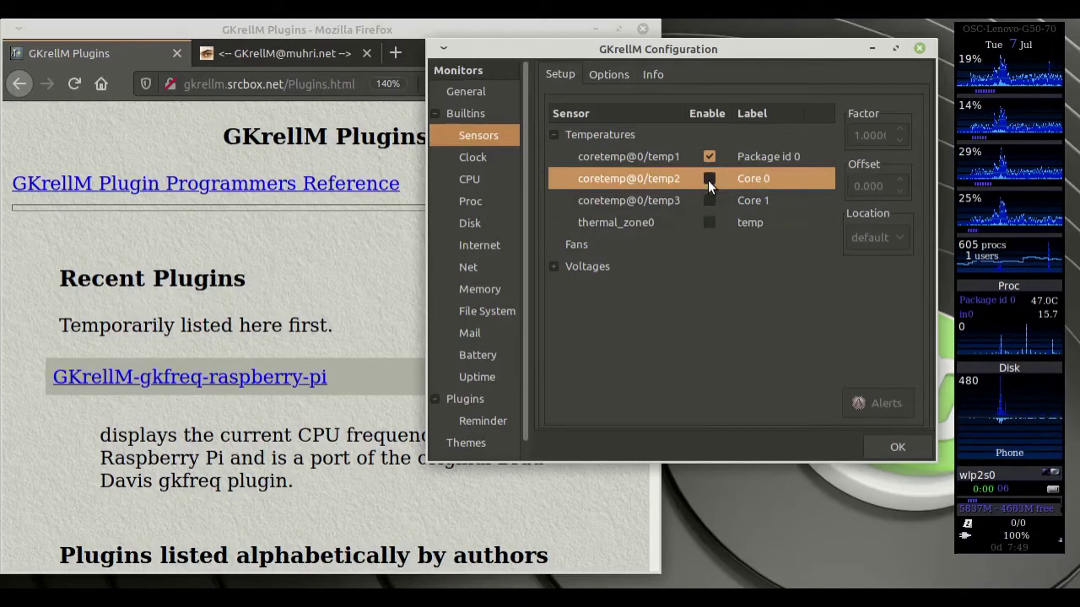
click(704, 159)
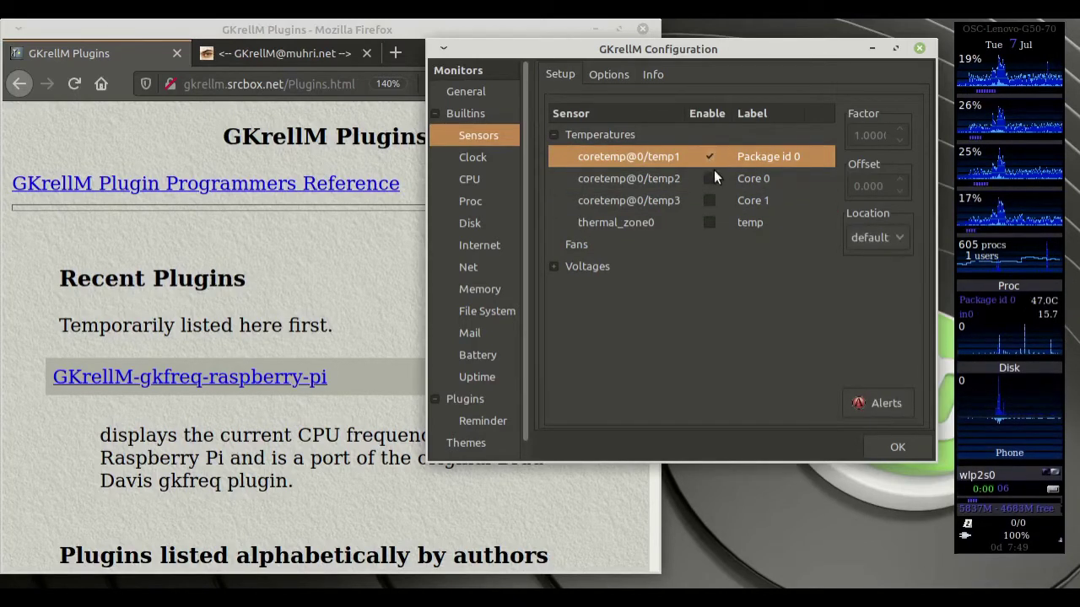
click(710, 178)
click(711, 199)
click(713, 222)
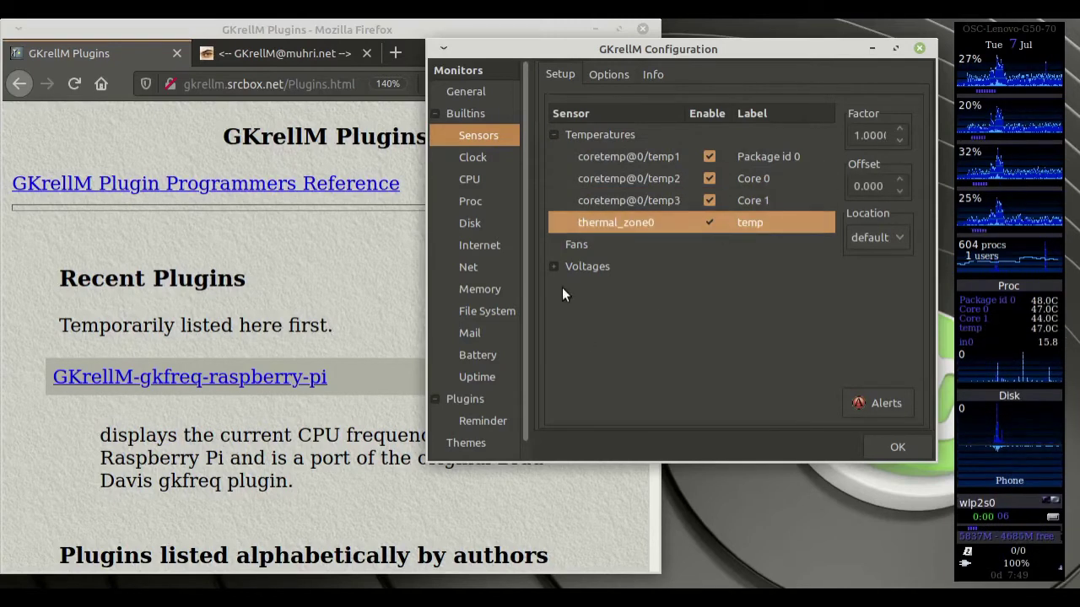
Expand the voltage sensors, keep the default sensor location, and select the Fans group
click(550, 264)
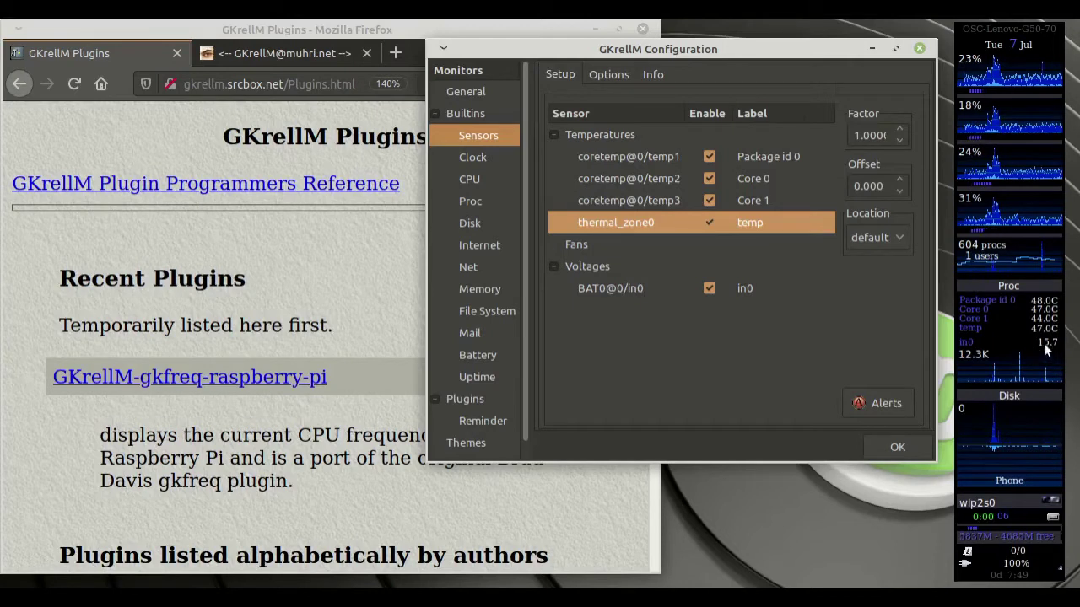
click(877, 242)
click(876, 240)
click(593, 244)
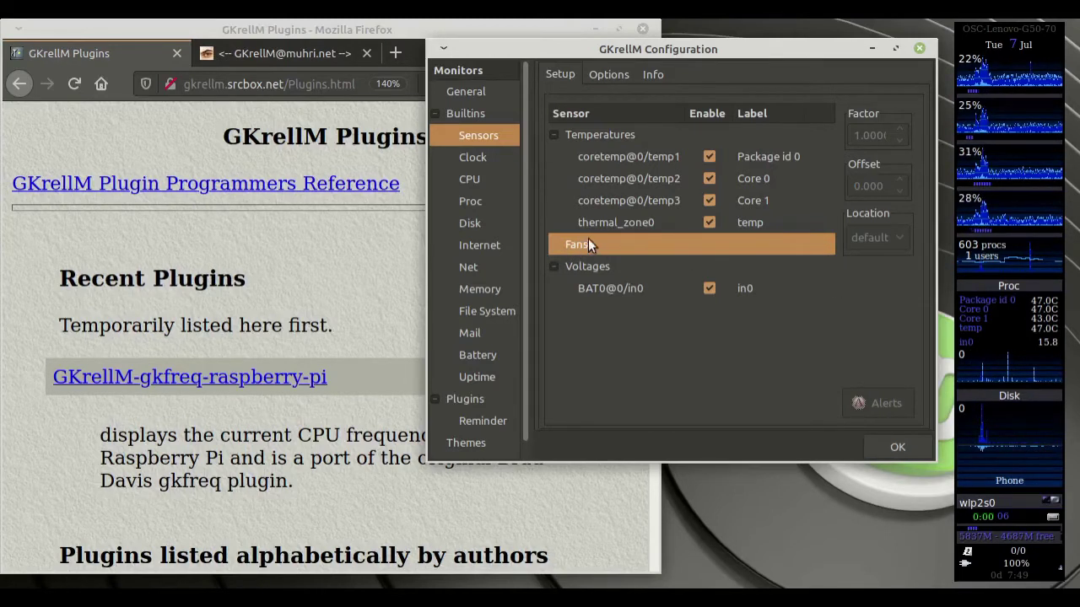
Enable the clock on the panel and review its Setup and Info tabs
click(471, 156)
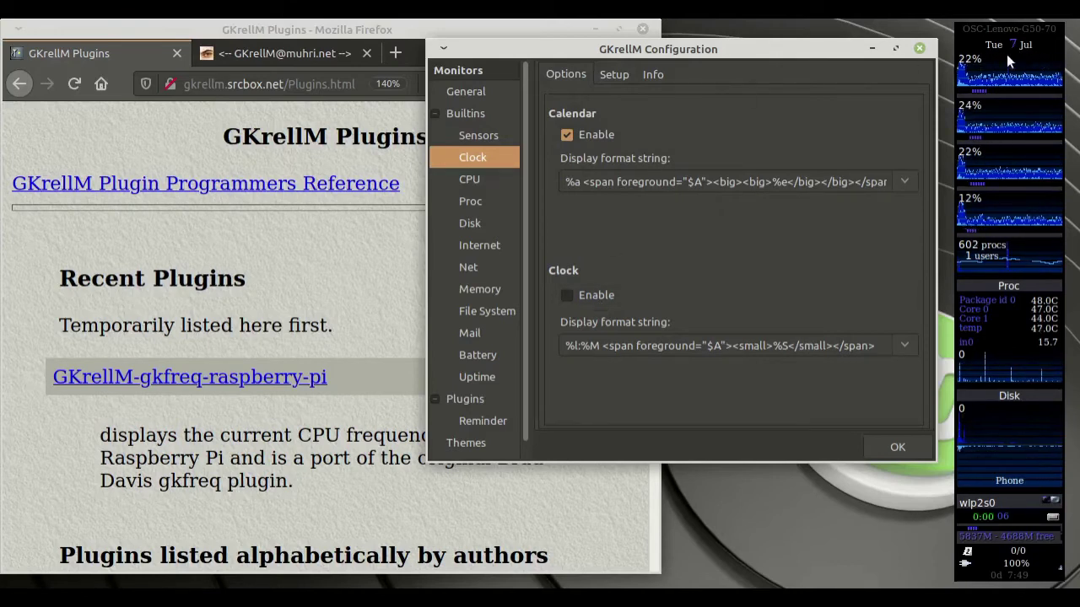
click(566, 296)
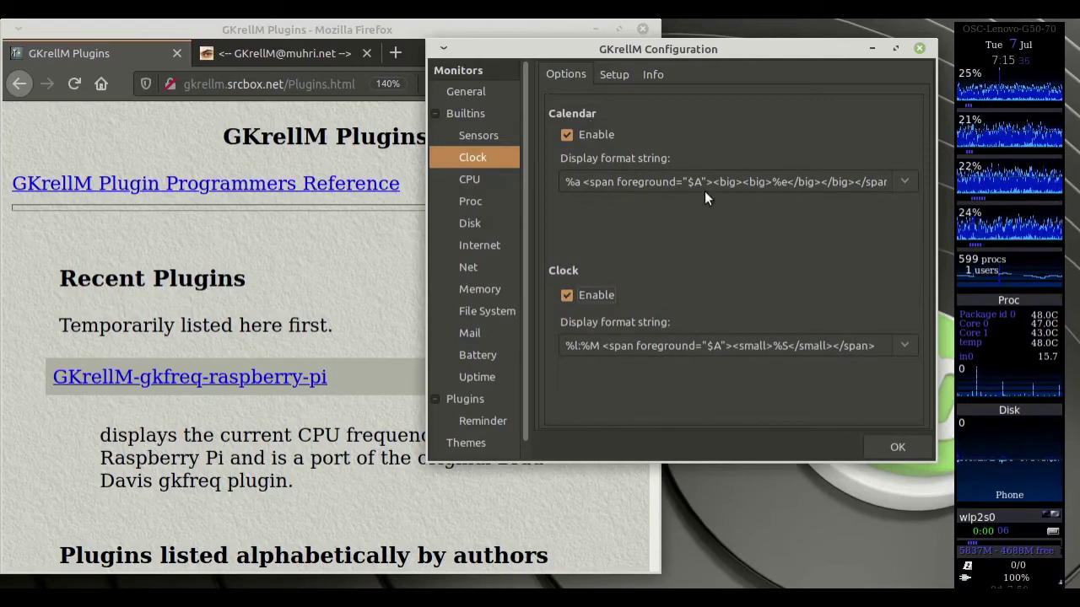
click(613, 73)
click(658, 76)
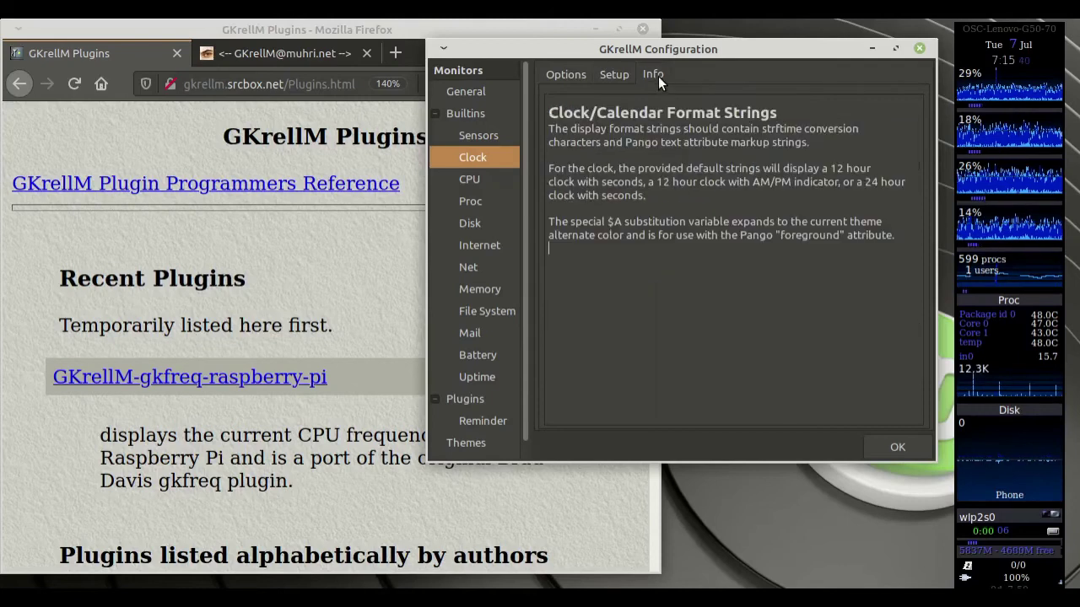
click(565, 76)
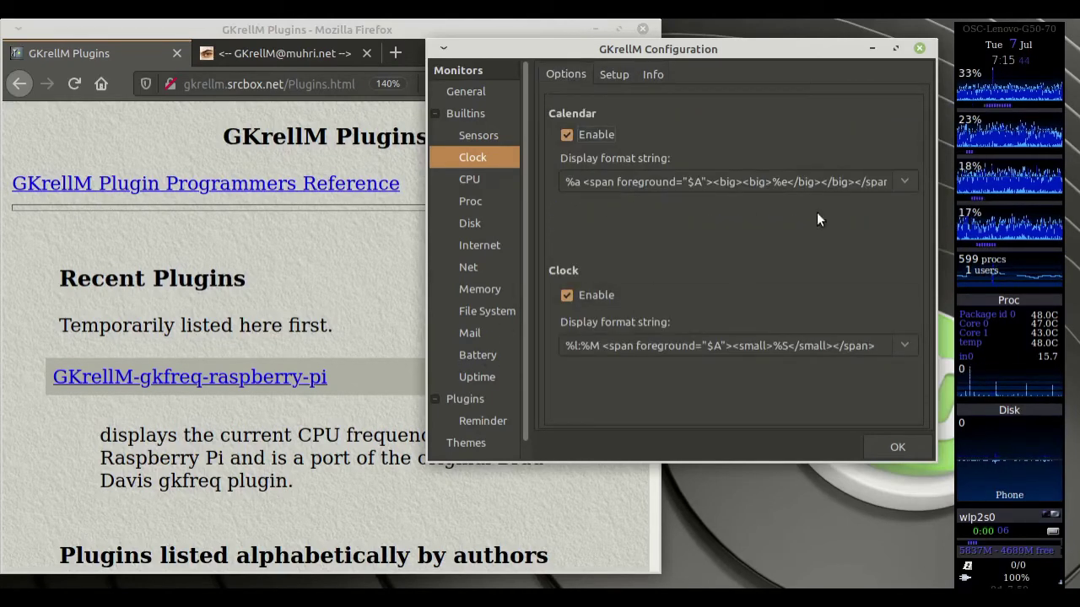
Set the calendar format to the '<big>%a %b …' weekday-month-day preset
click(902, 181)
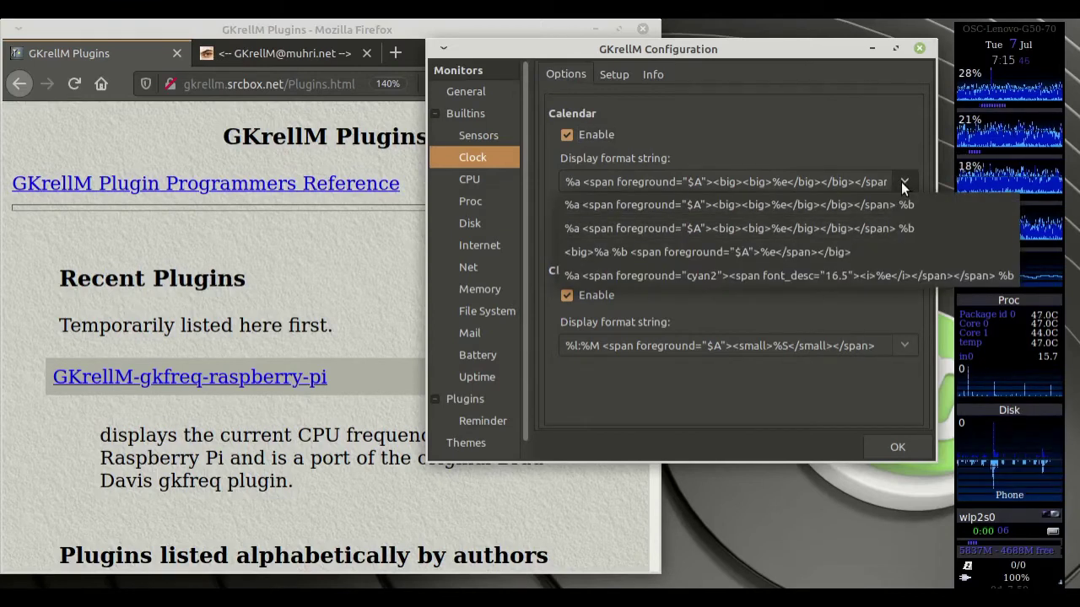
click(693, 253)
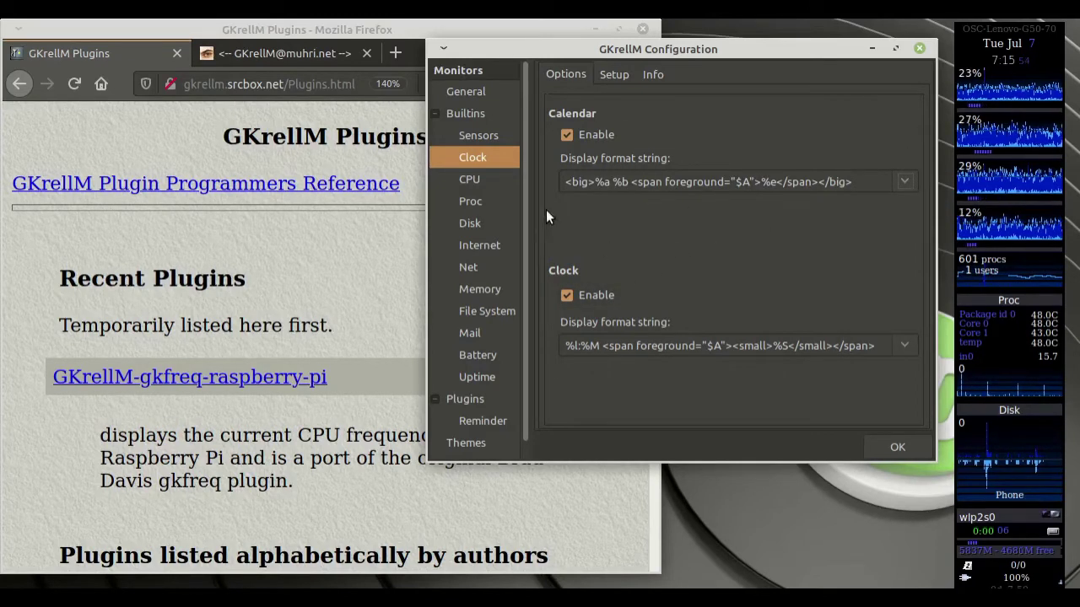
click(482, 178)
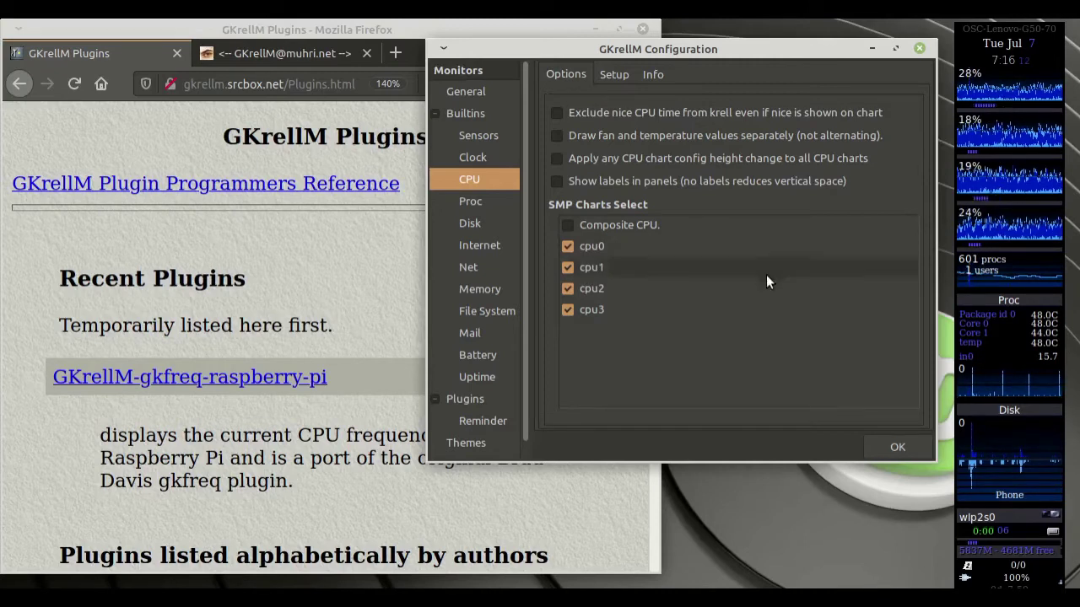
Turn the cpu3, cpu2 and cpu1 charts off and back on
click(567, 309)
click(568, 289)
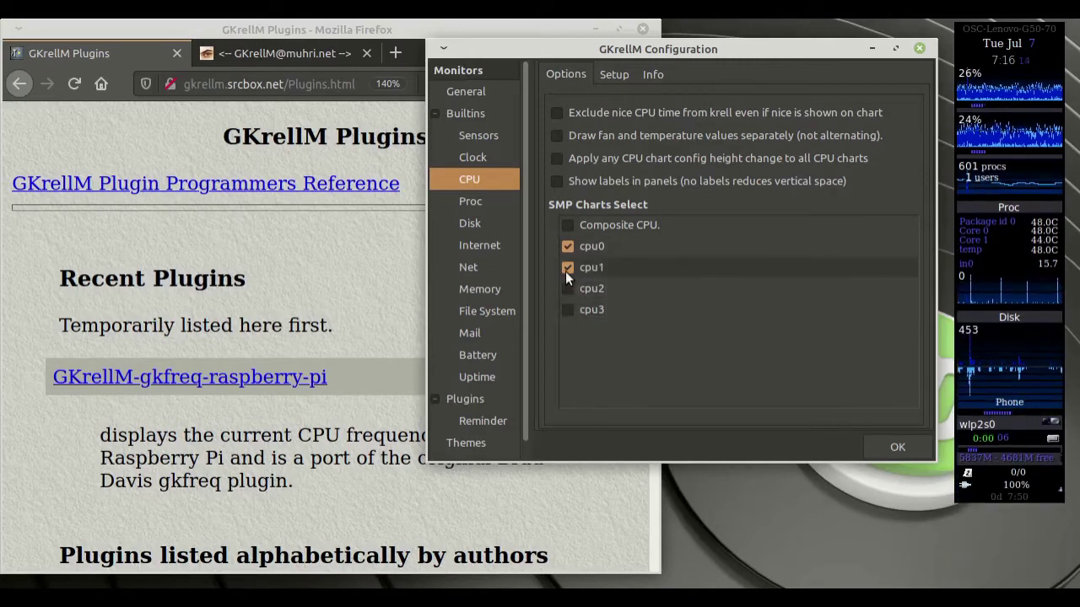
click(567, 269)
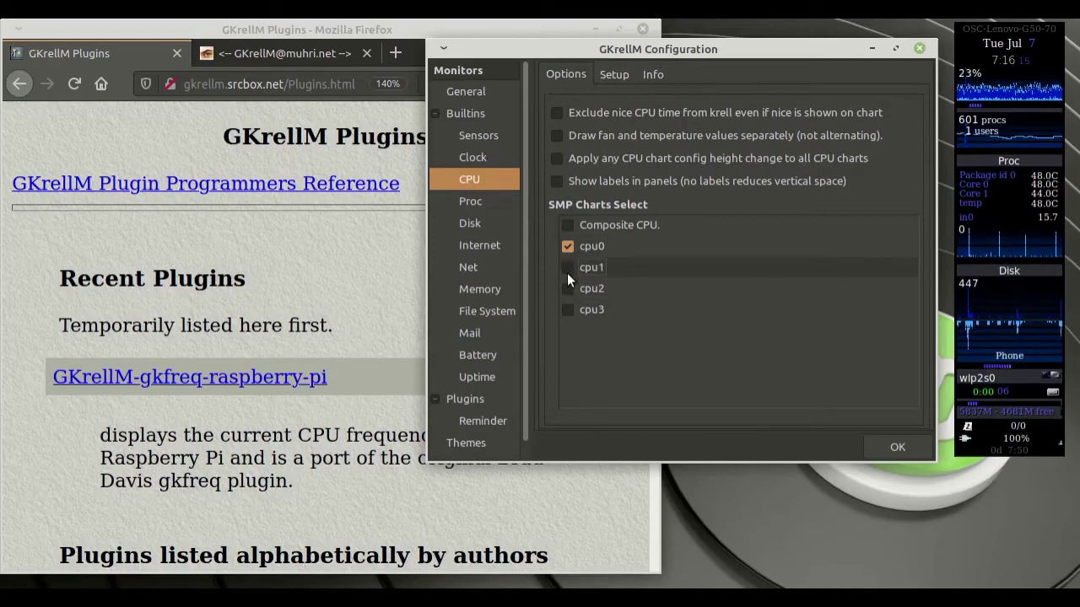
click(567, 269)
click(568, 288)
click(570, 308)
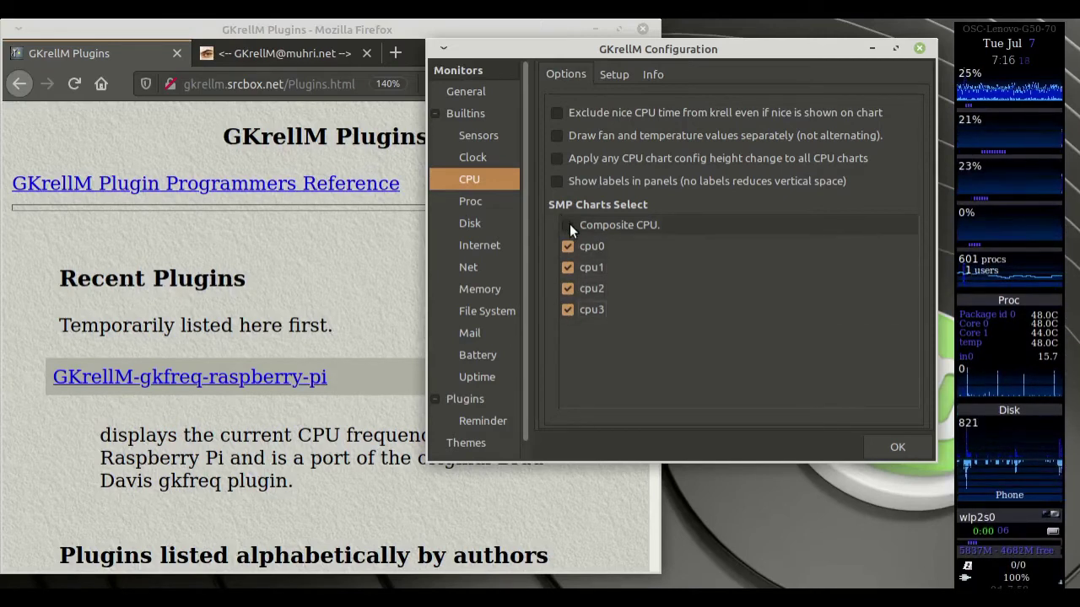
Try the Composite CPU chart, then restore separate cpu0–cpu3 charts with composite off
click(566, 225)
click(568, 246)
click(567, 268)
click(568, 289)
click(567, 310)
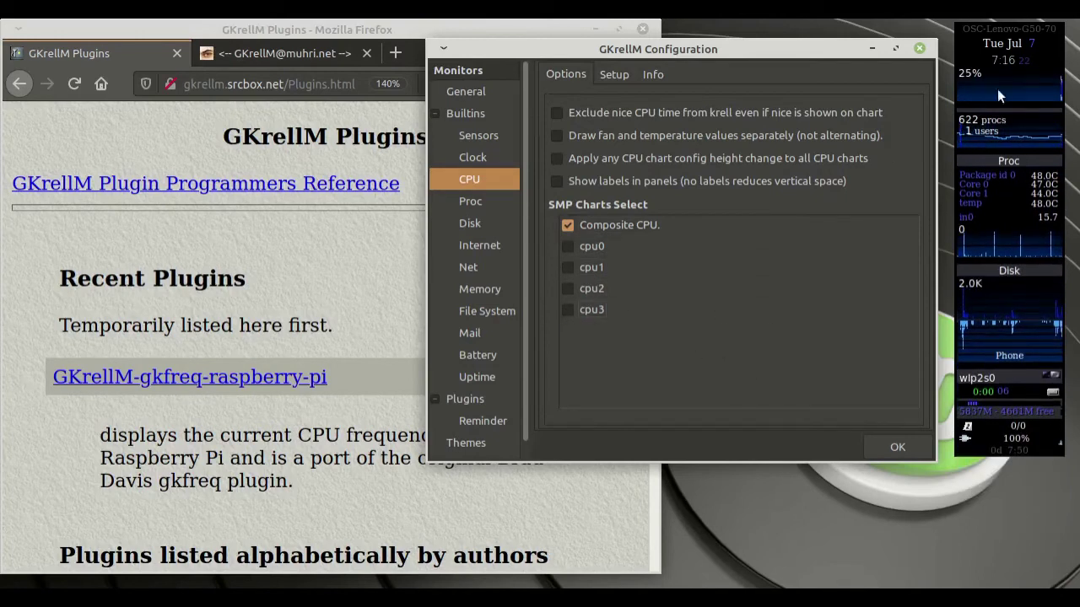
click(568, 226)
click(568, 246)
click(567, 267)
click(567, 289)
click(568, 309)
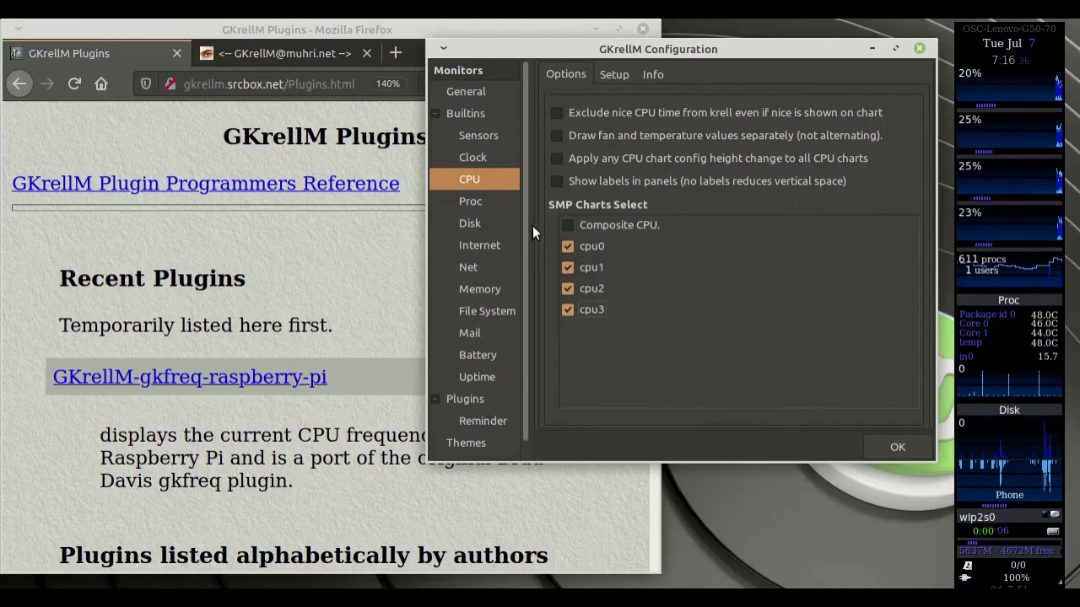
click(475, 198)
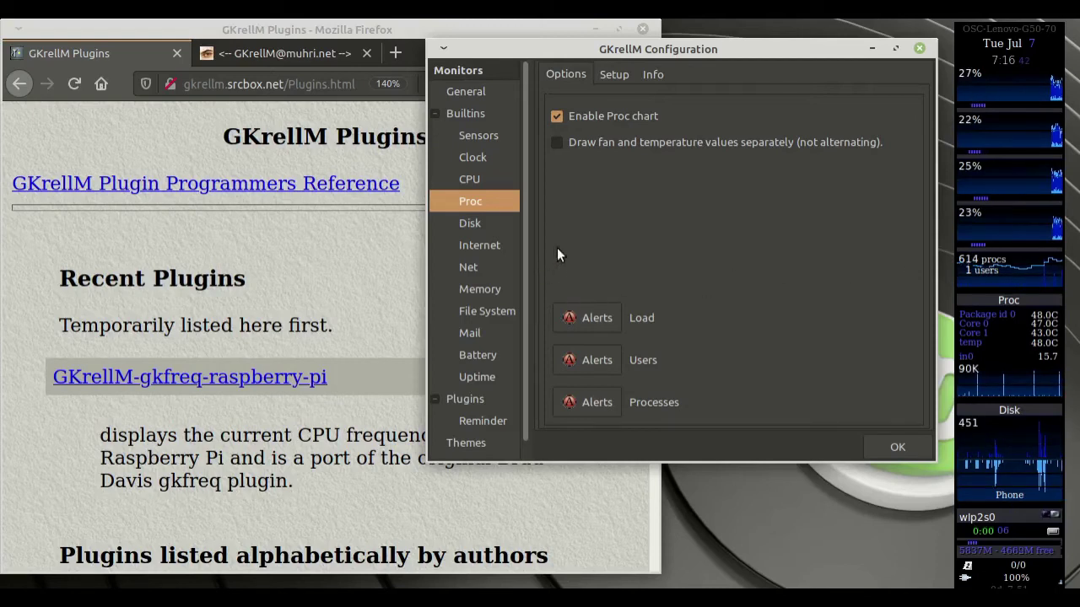
In Disk settings, turn off the composite chart and enable sda and sdb charts
click(470, 223)
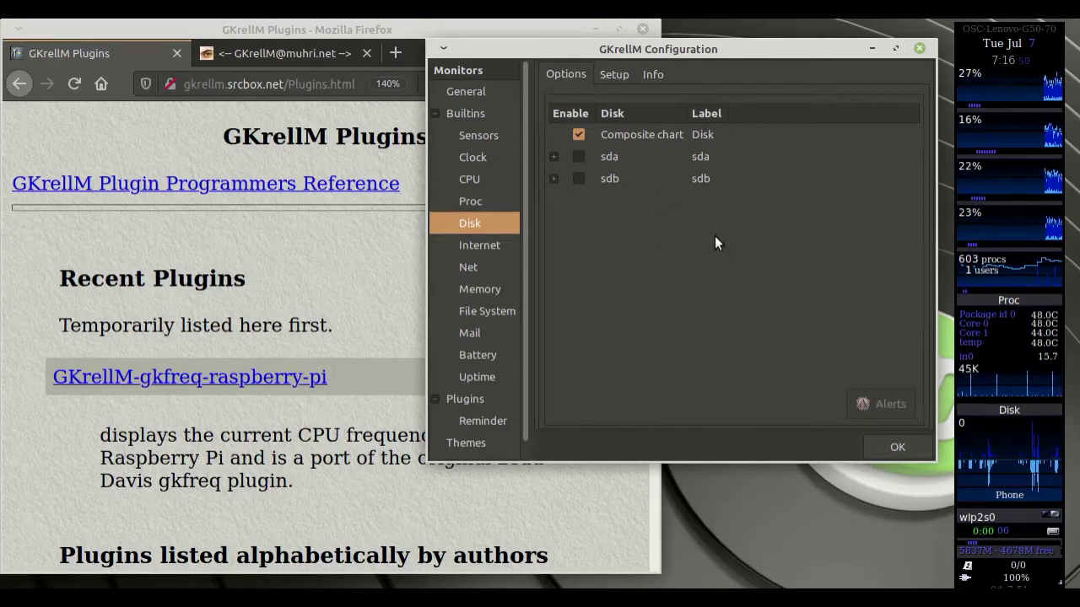
click(580, 134)
click(579, 156)
click(579, 178)
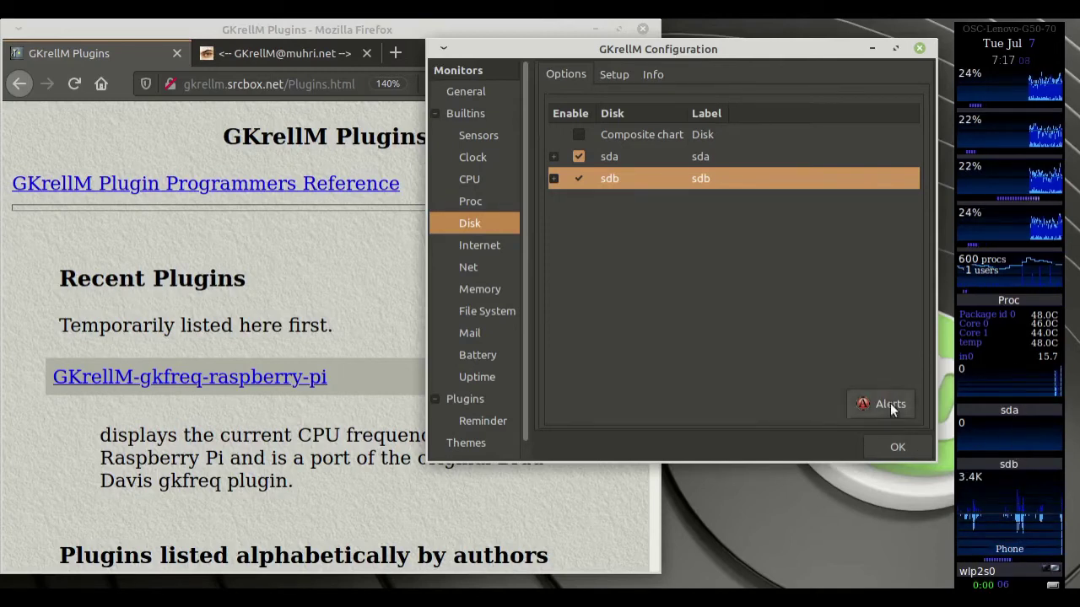
Go through Internet to Net settings and show the wlp2s0 interface labelled 'Phone'
click(482, 243)
click(478, 270)
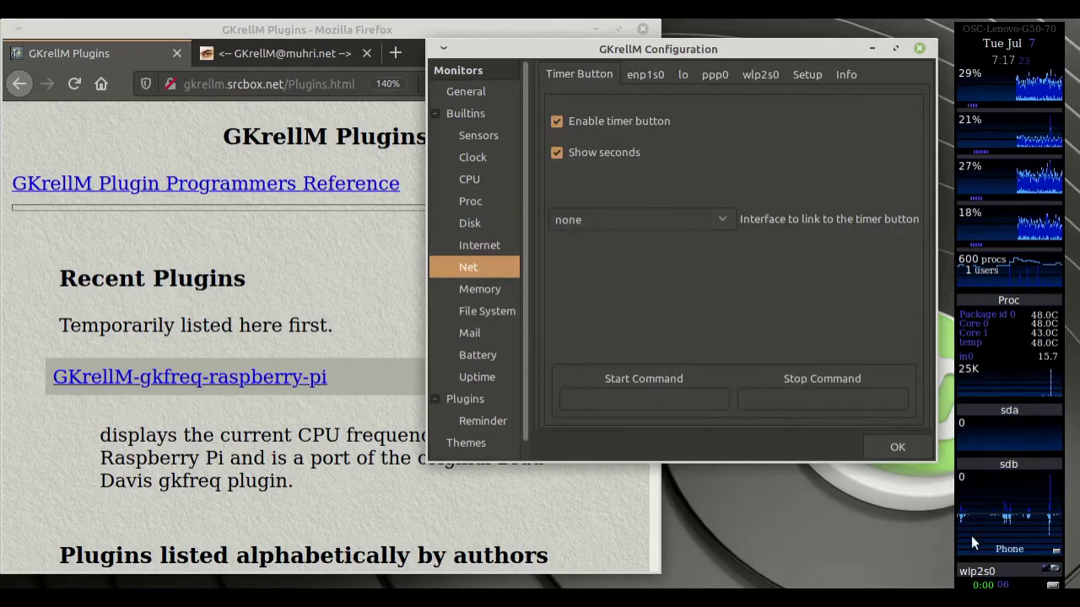
click(756, 75)
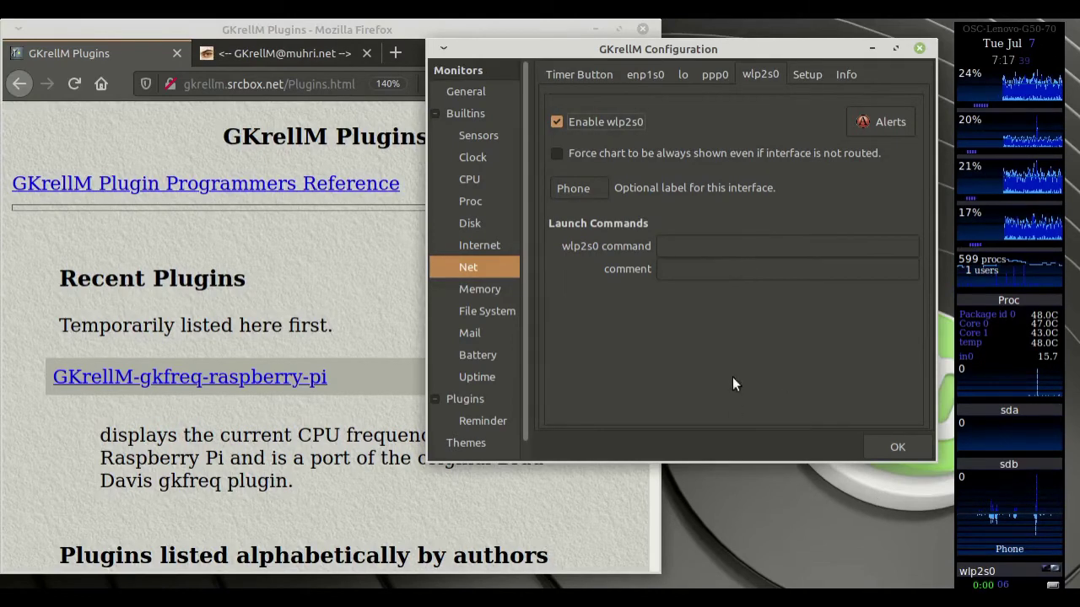
Toggle the memory meter off and on, and try then disable the swap meter
click(467, 289)
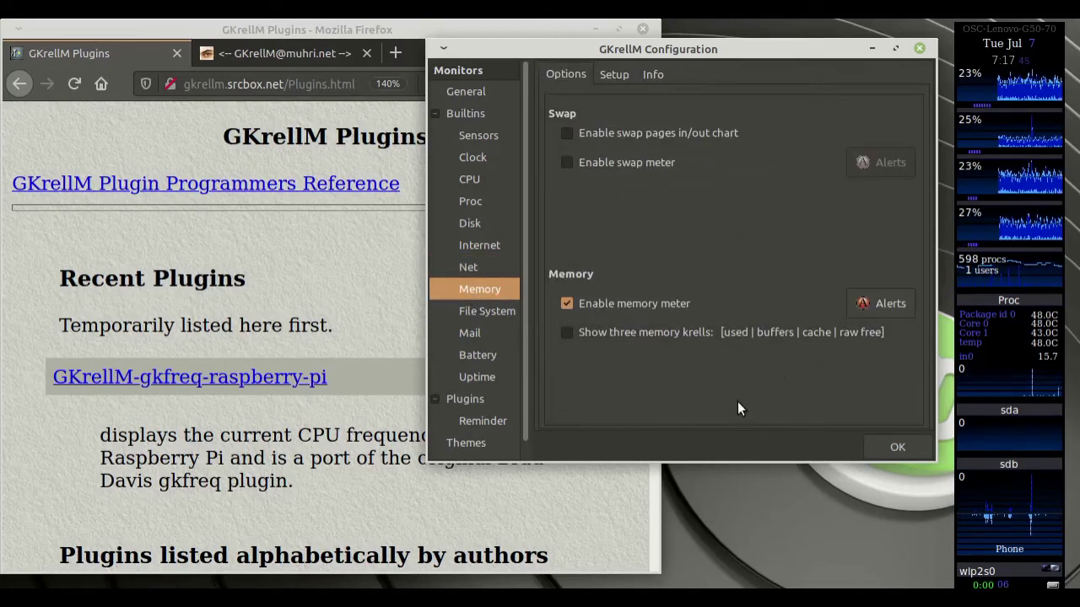
click(568, 303)
click(569, 301)
click(569, 301)
click(570, 301)
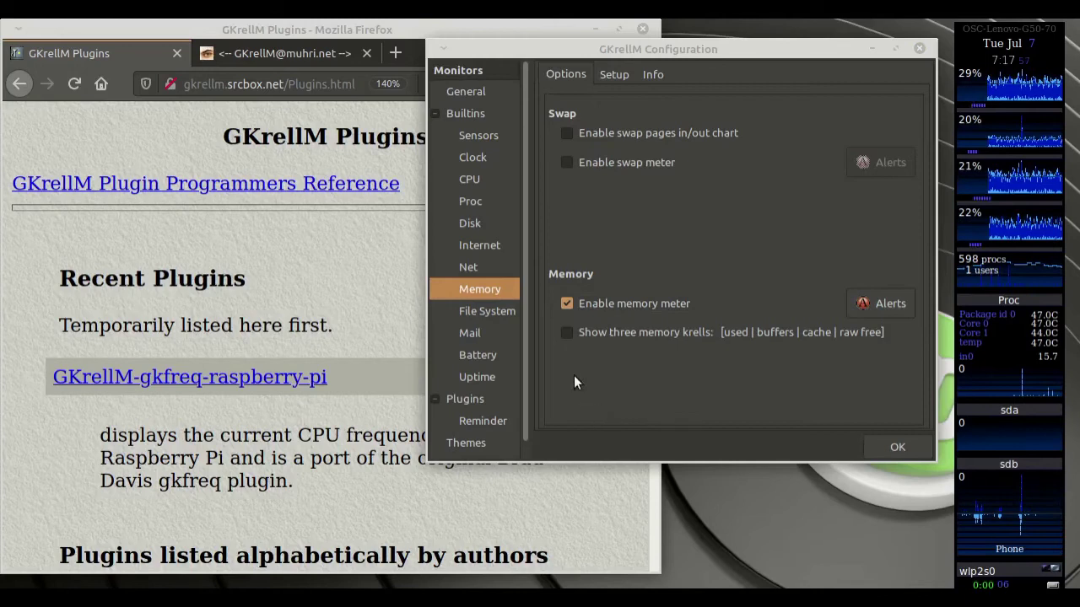
click(565, 159)
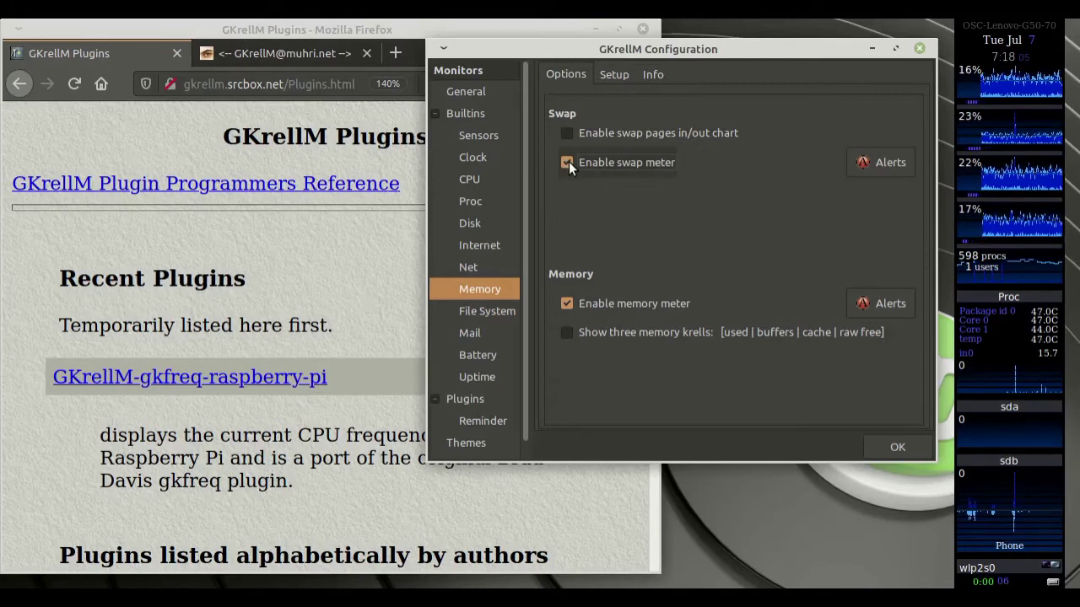
click(567, 162)
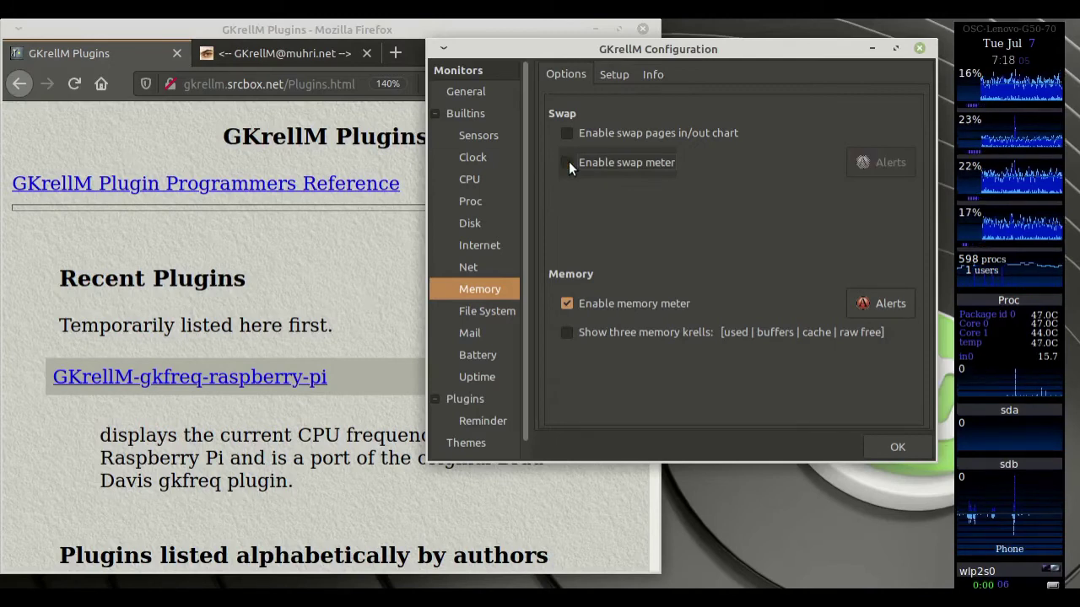
Browse File System, Mail, Battery and Uptime settings, then collapse Builtins
click(475, 312)
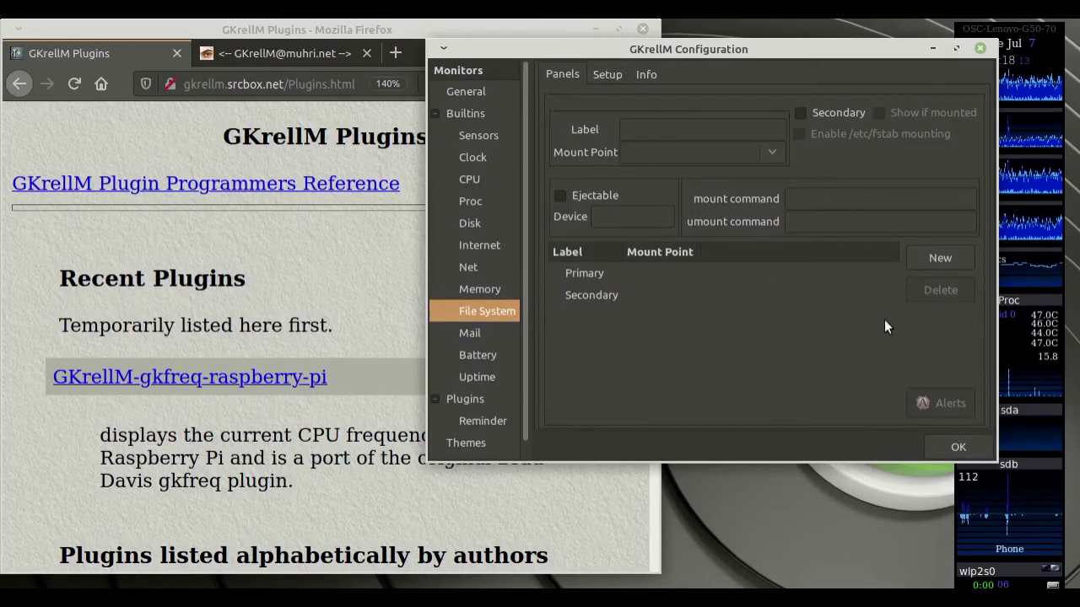
click(461, 335)
click(473, 357)
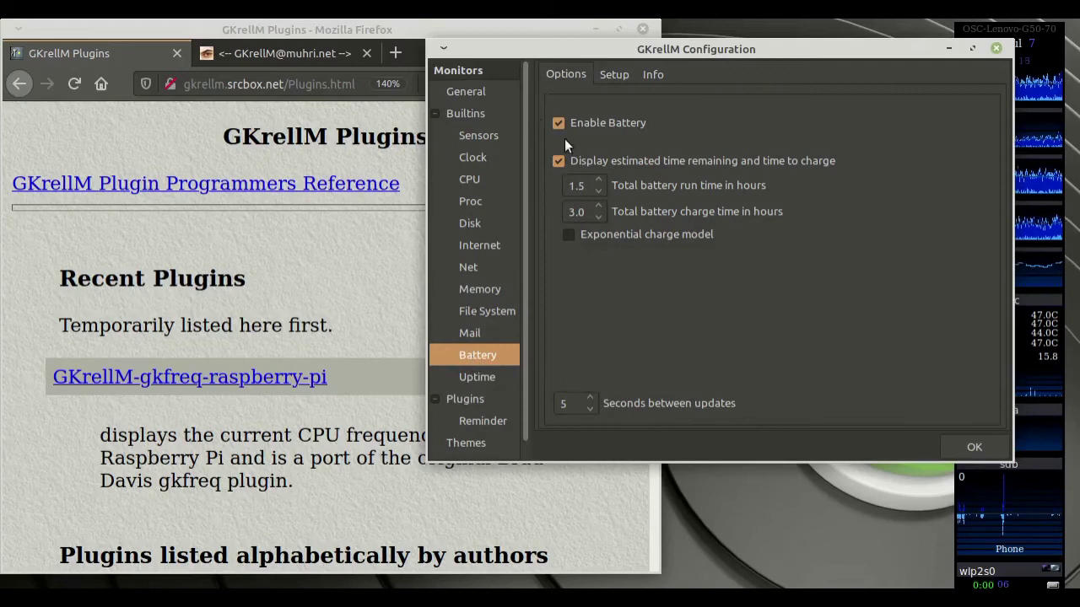
click(491, 379)
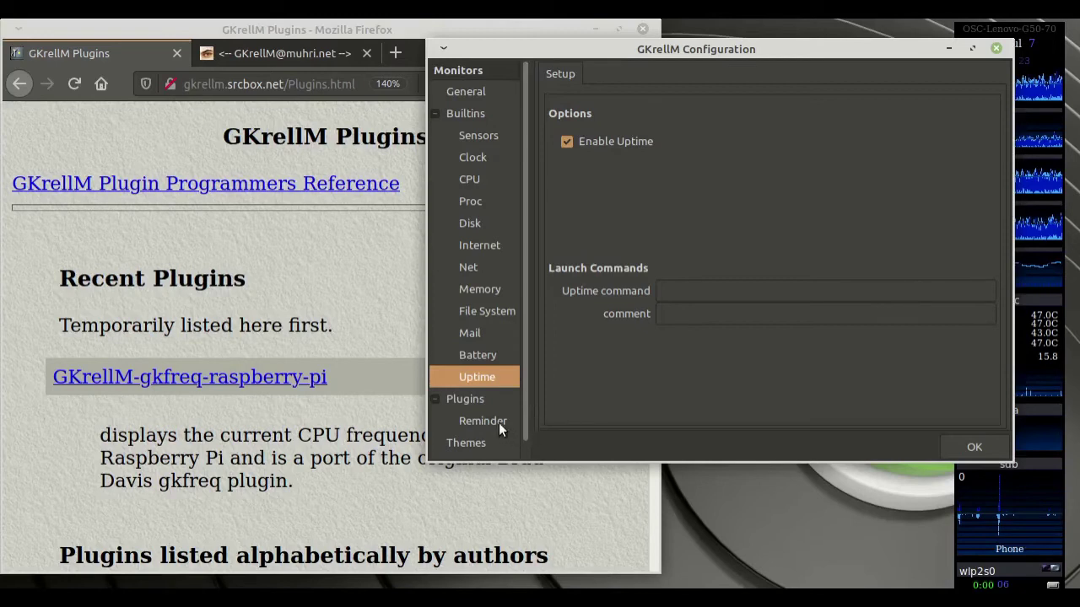
click(433, 112)
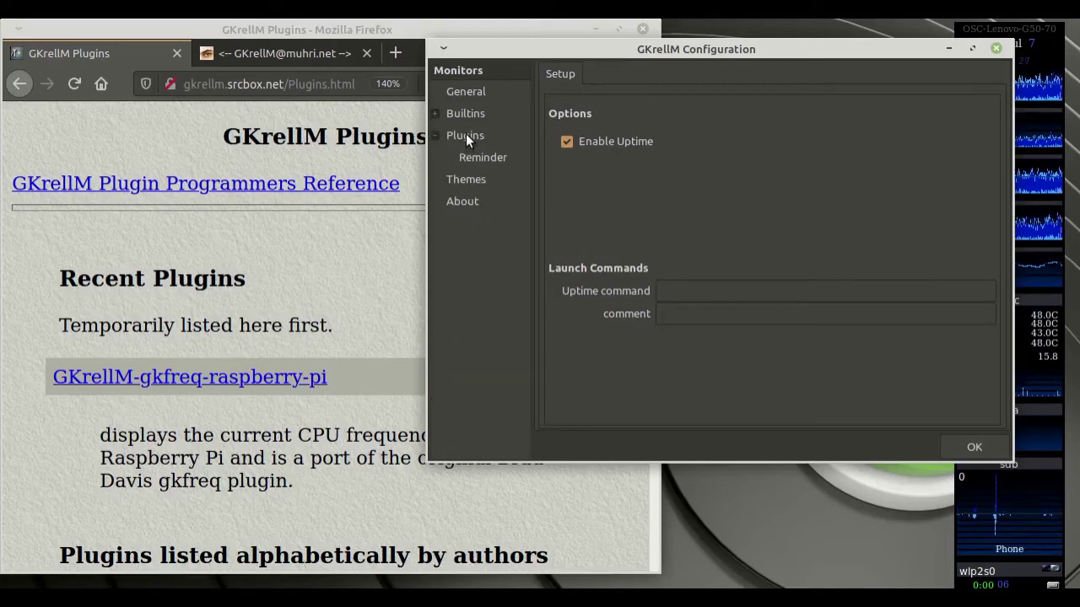
In Plugins, briefly try CPUfreq, then enable gkhdplop and view its options
click(465, 135)
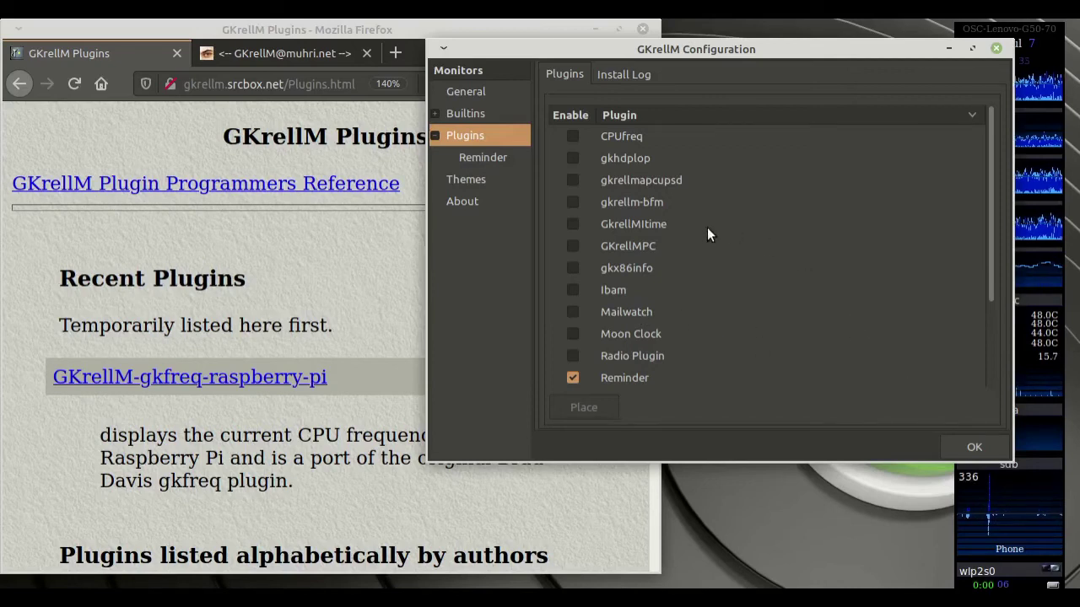
drag(808, 65, 646, 57)
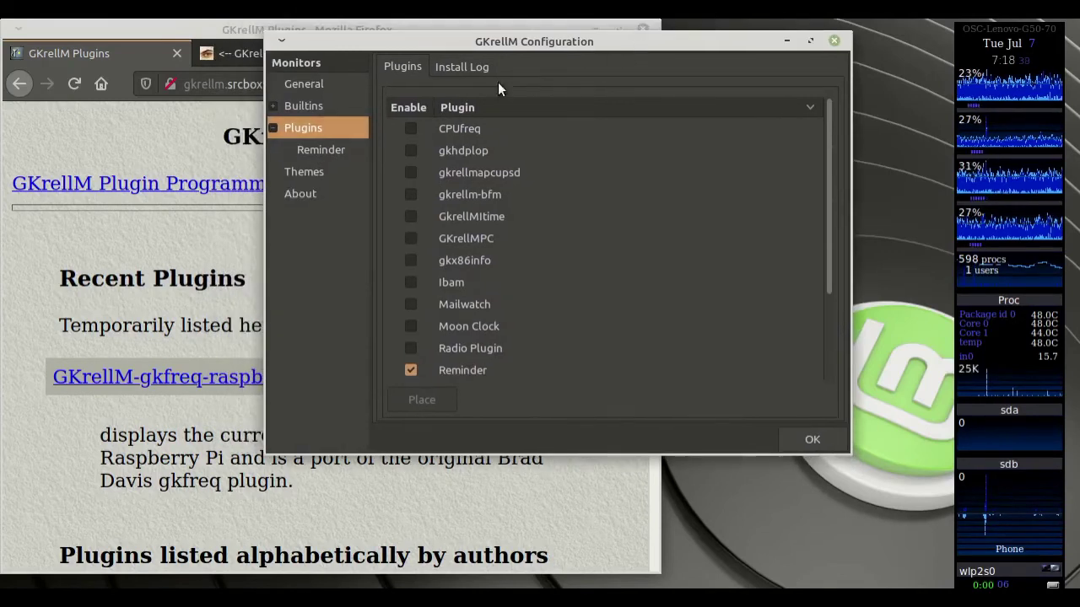
click(411, 127)
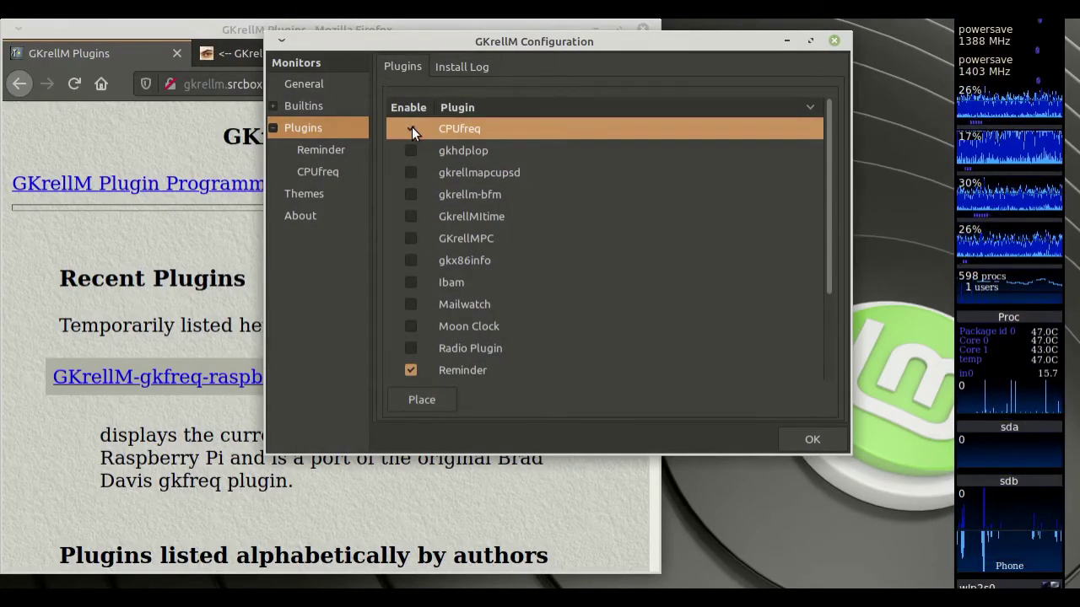
click(411, 127)
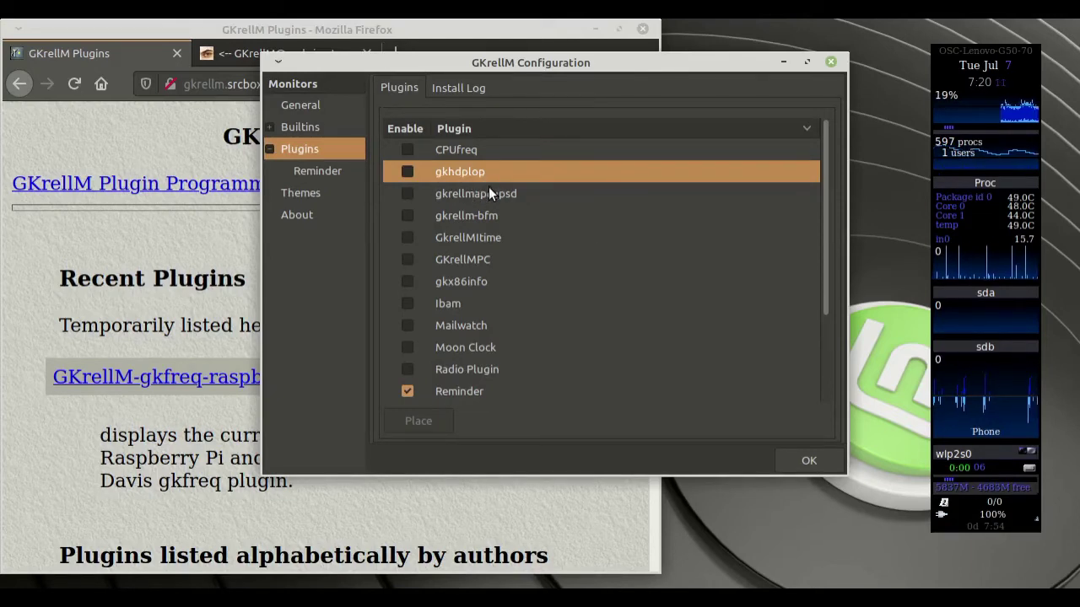
click(407, 172)
click(344, 191)
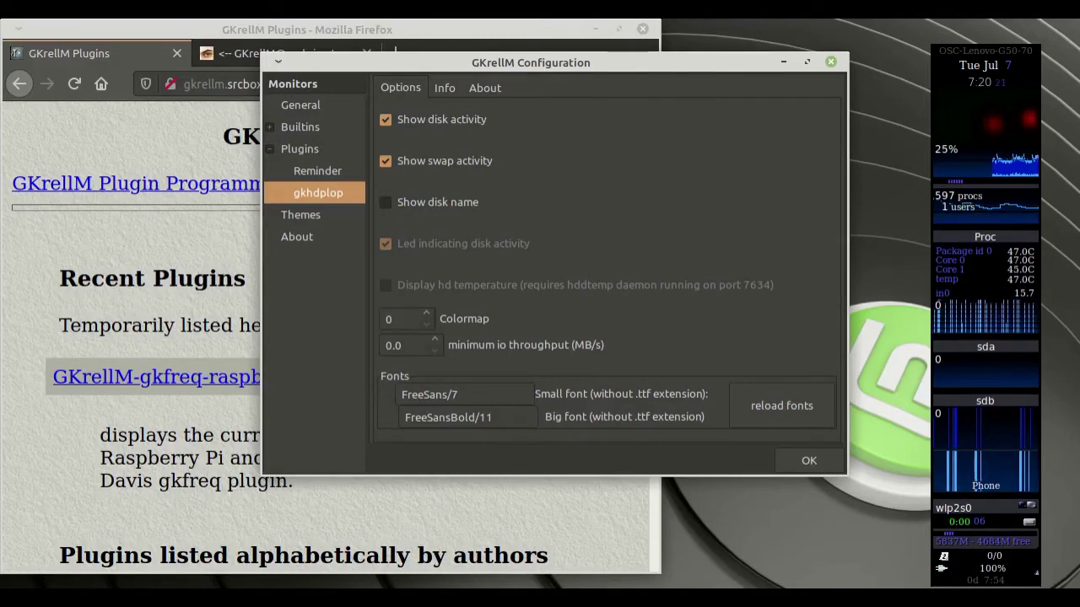
Open the home folder in a file manager, move it aside, then close it
key(super+e)
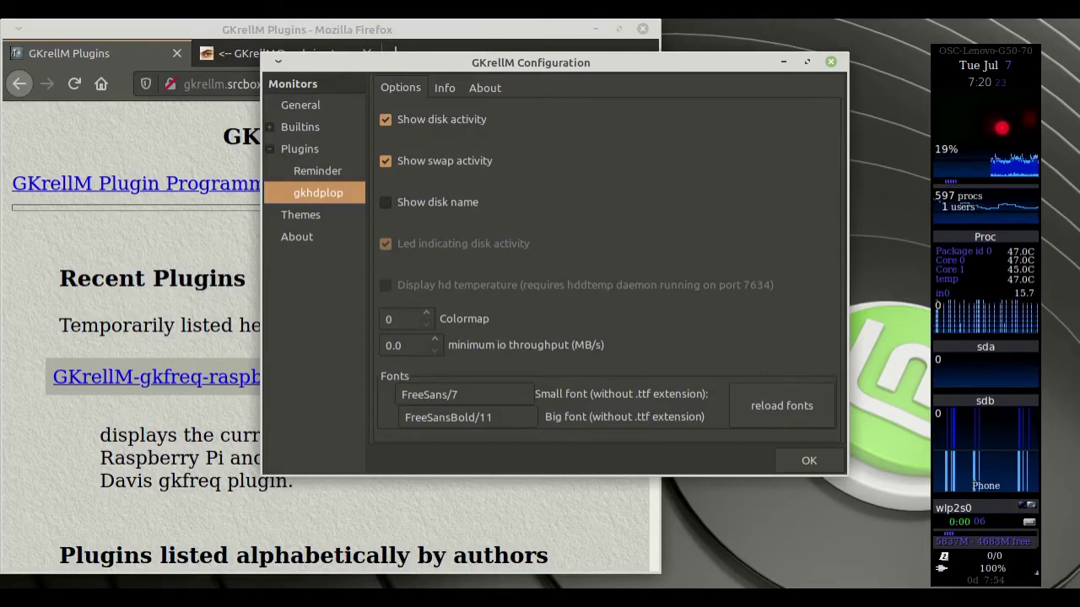
drag(884, 126, 514, 75)
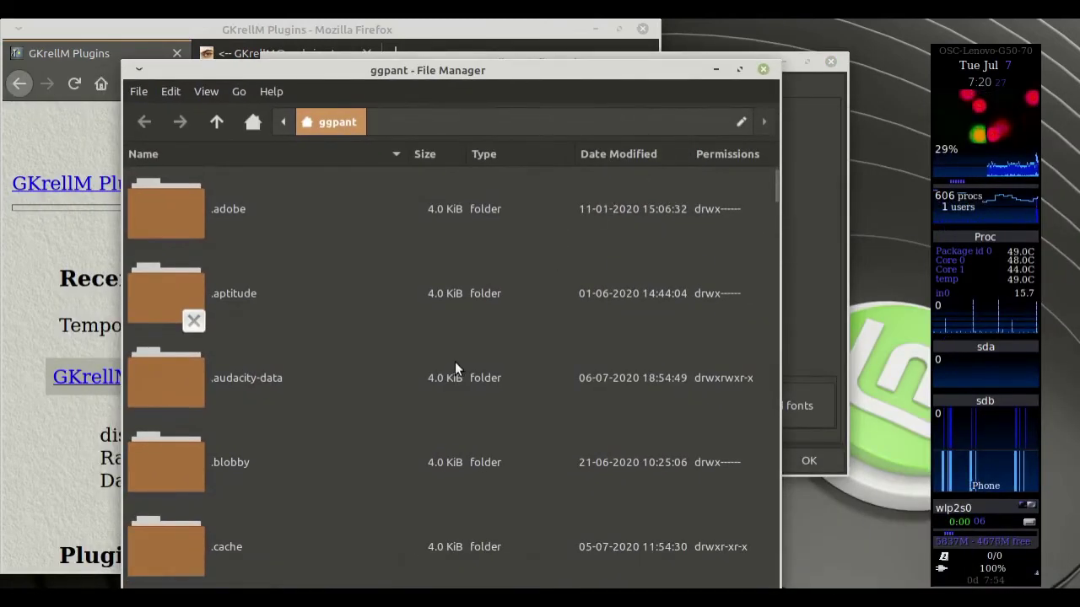
click(763, 70)
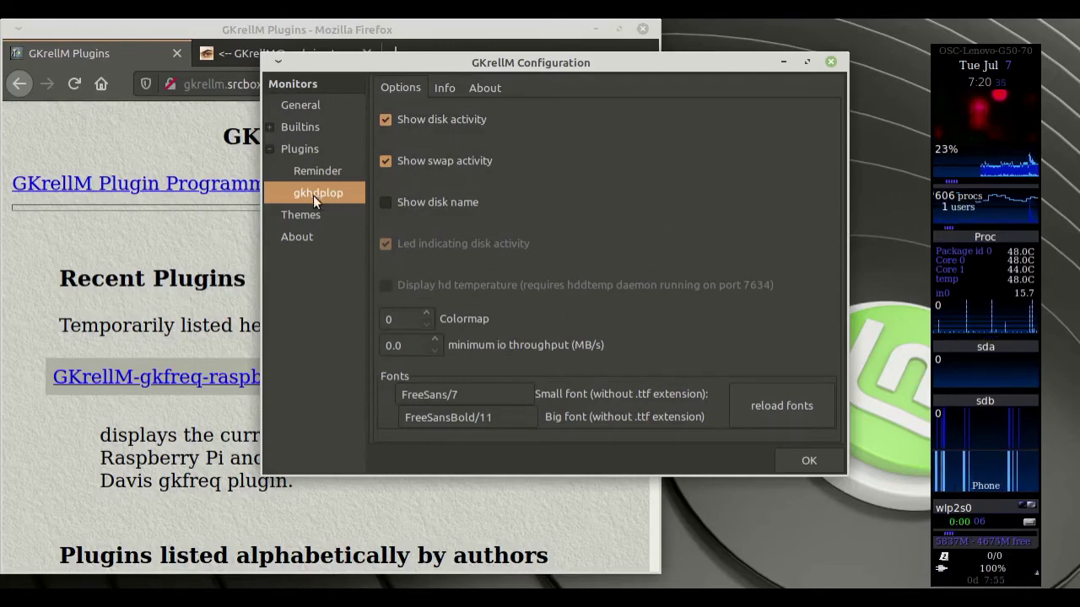
Tick gkrellm-bfm in the Plugins list, view its options, and close Configuration
click(296, 149)
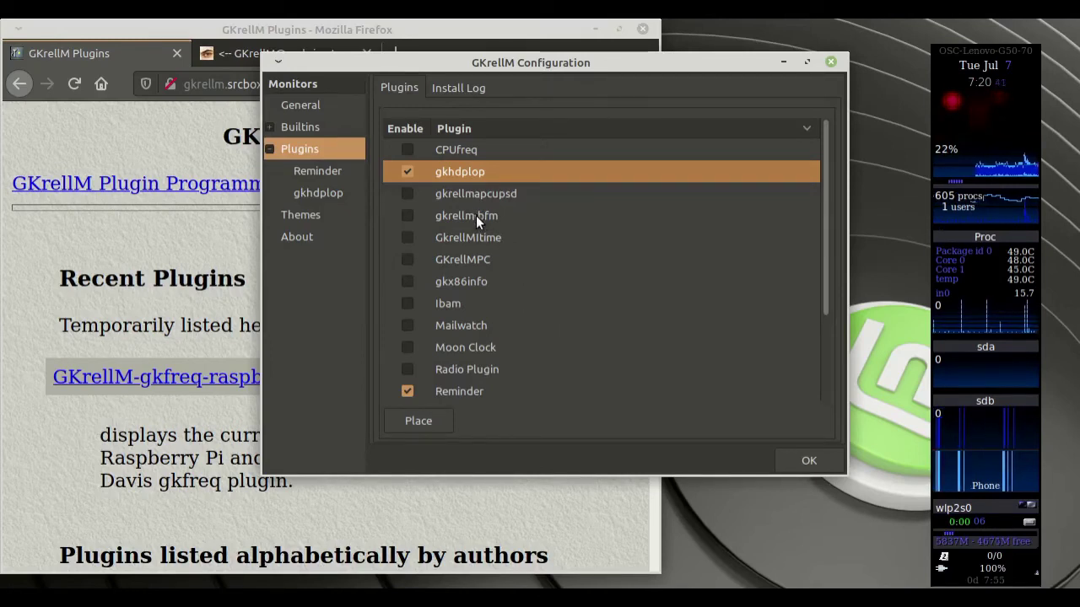
click(410, 216)
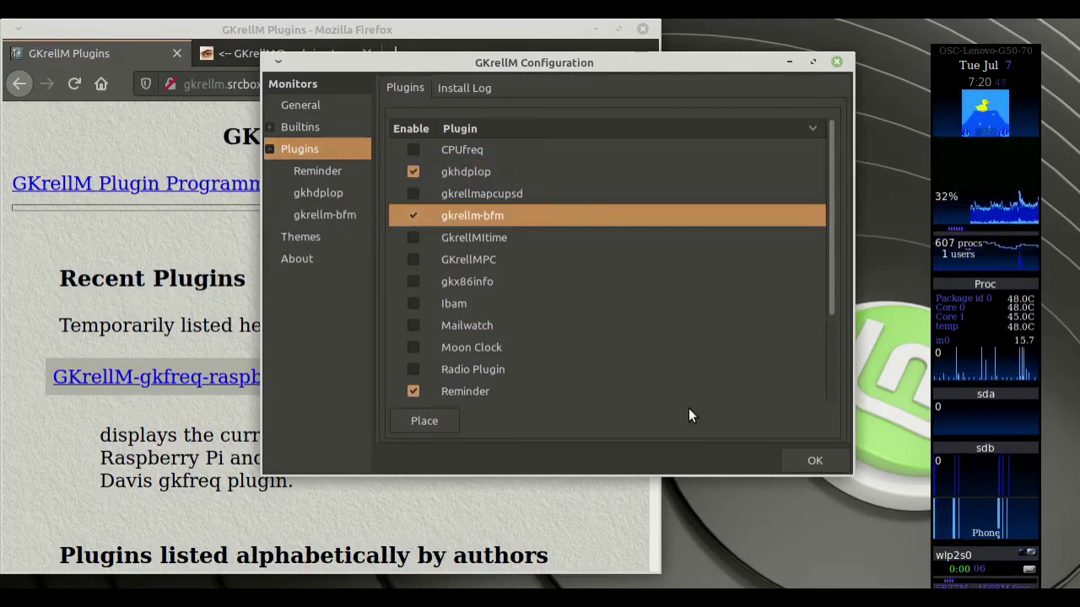
drag(647, 62, 658, 115)
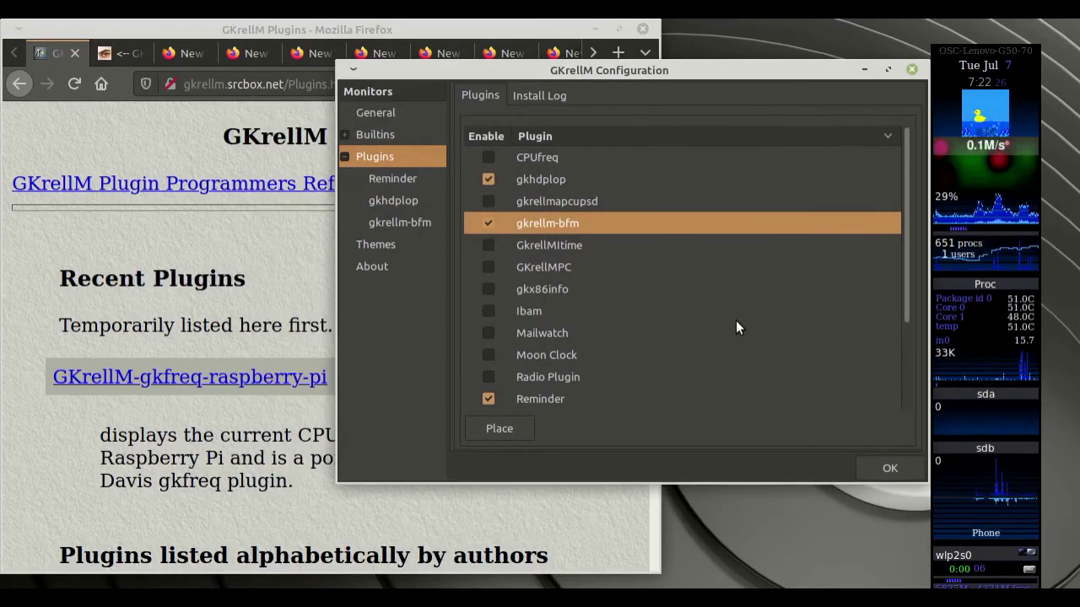
click(400, 222)
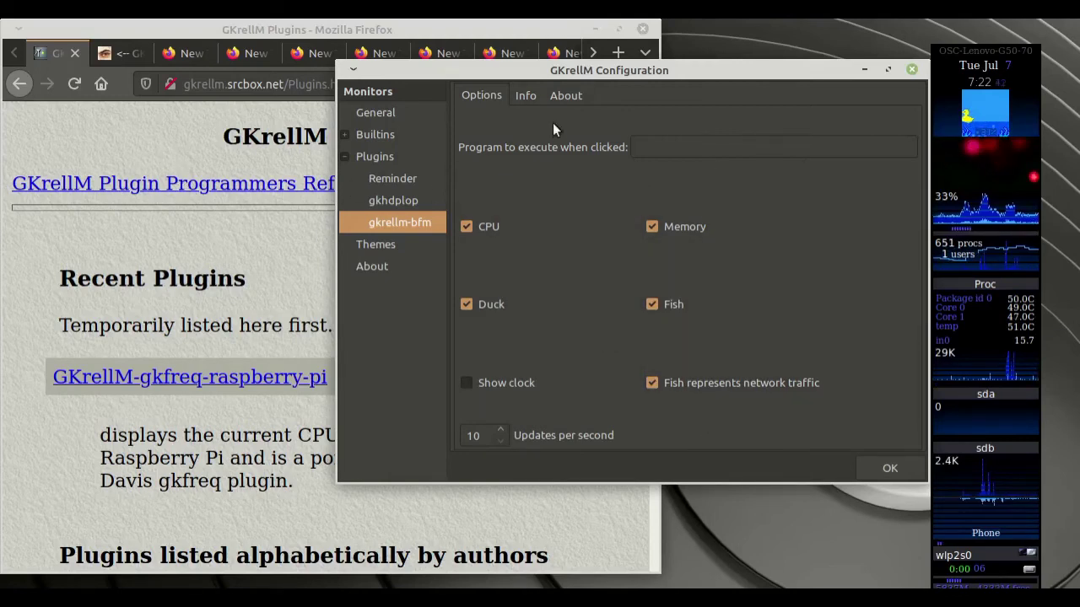
key(Escape)
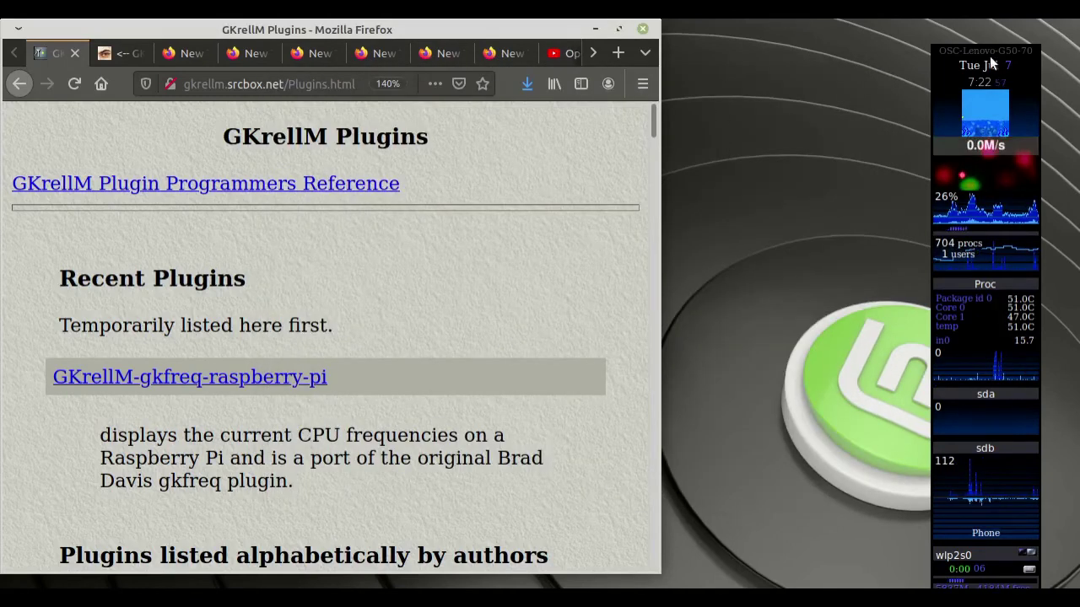
Move the GKrellM panel slightly, then open the themes folder inside .gkrellm2 in File Manager
drag(991, 58, 966, 32)
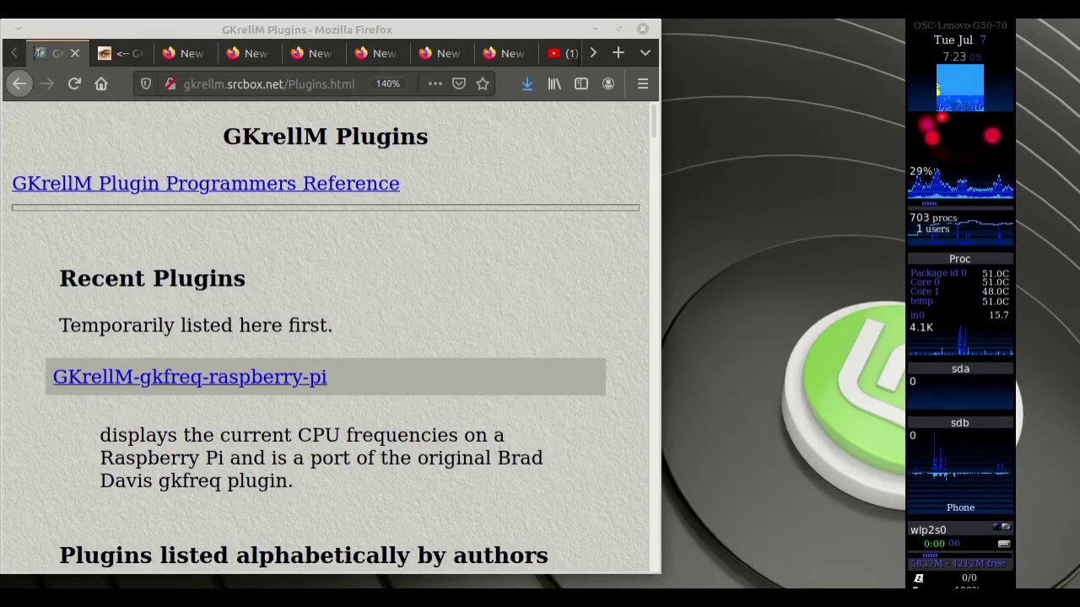
key(alt+Tab)
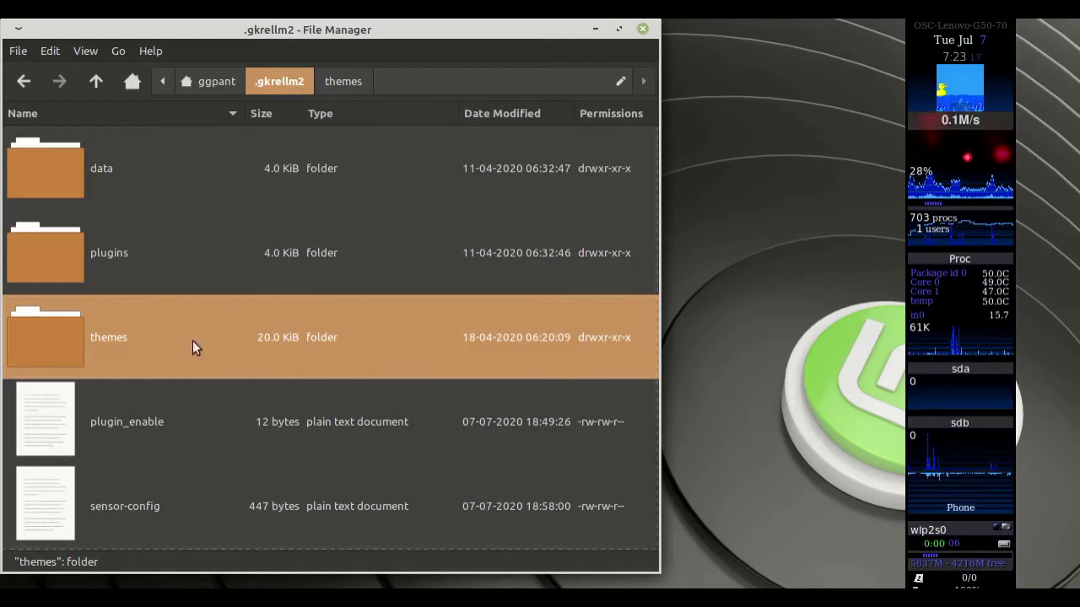
double_click(65, 340)
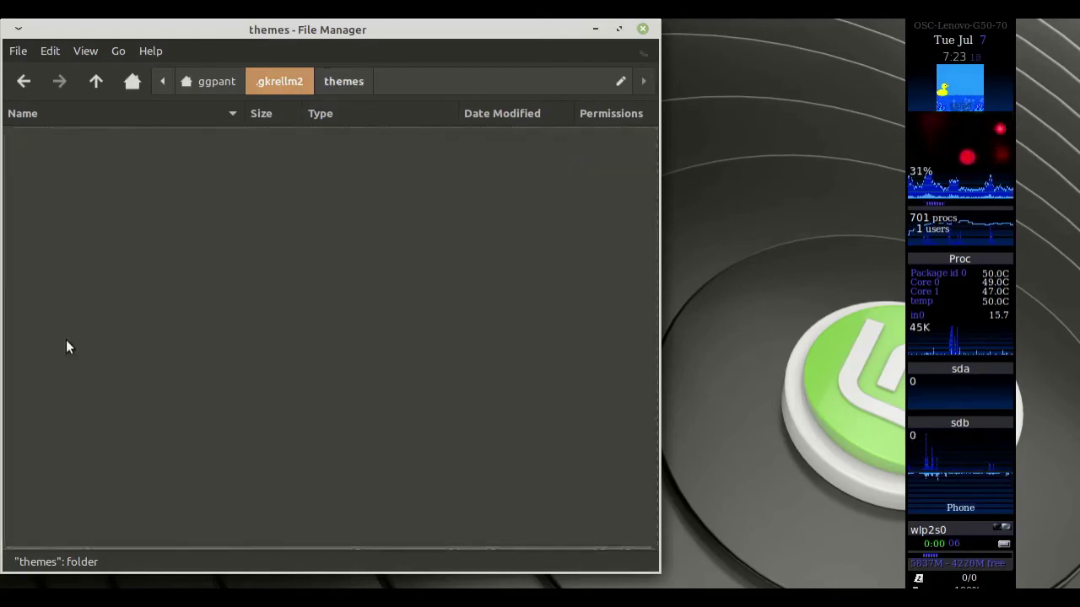
Scroll through the 390 theme archives, selecting WireFrame.tgz, then focus the GKrellM panel
scroll(253, 375, down, 5)
scroll(250, 373, down, 15)
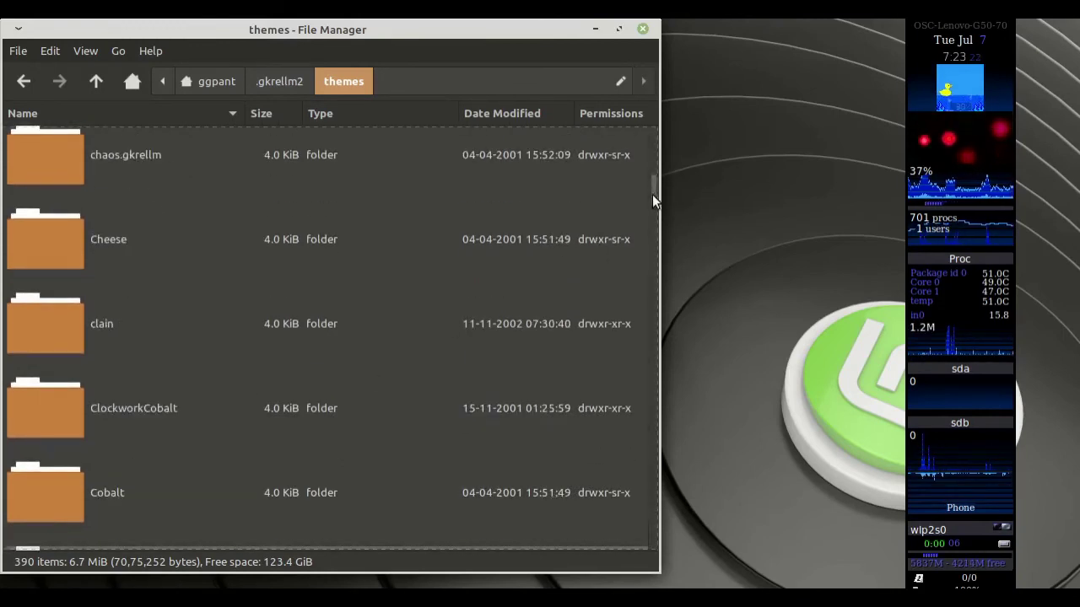
drag(654, 196, 627, 529)
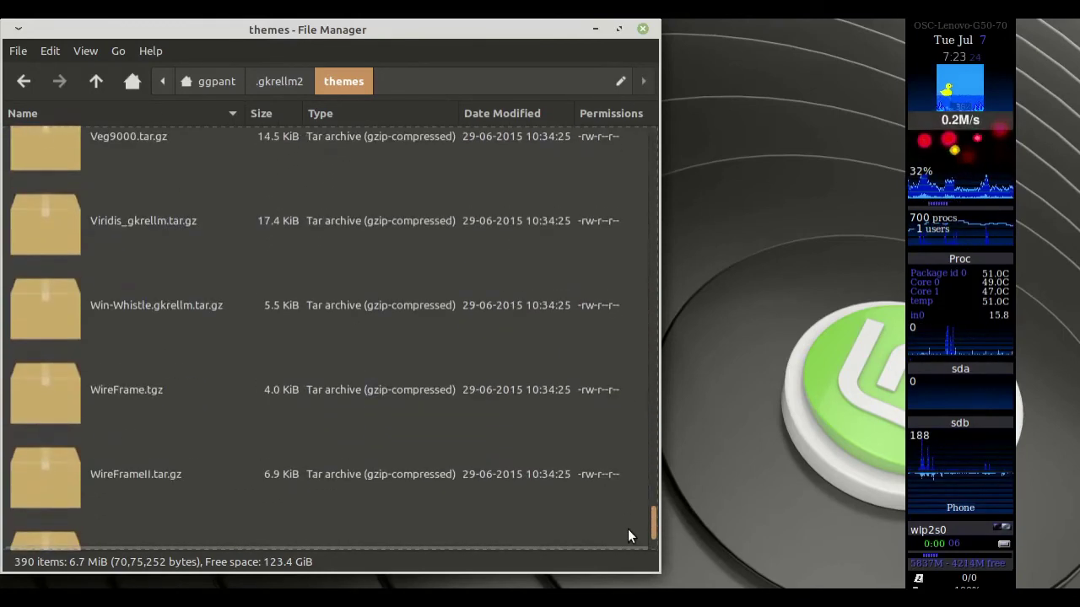
click(115, 399)
scroll(243, 423, up, 15)
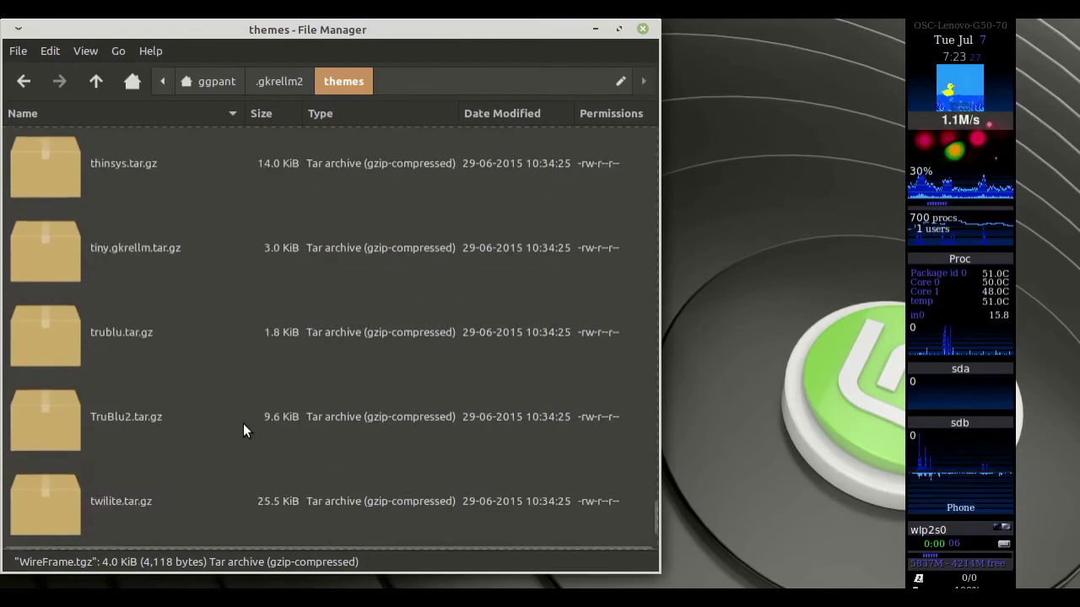
scroll(243, 430, up, 5)
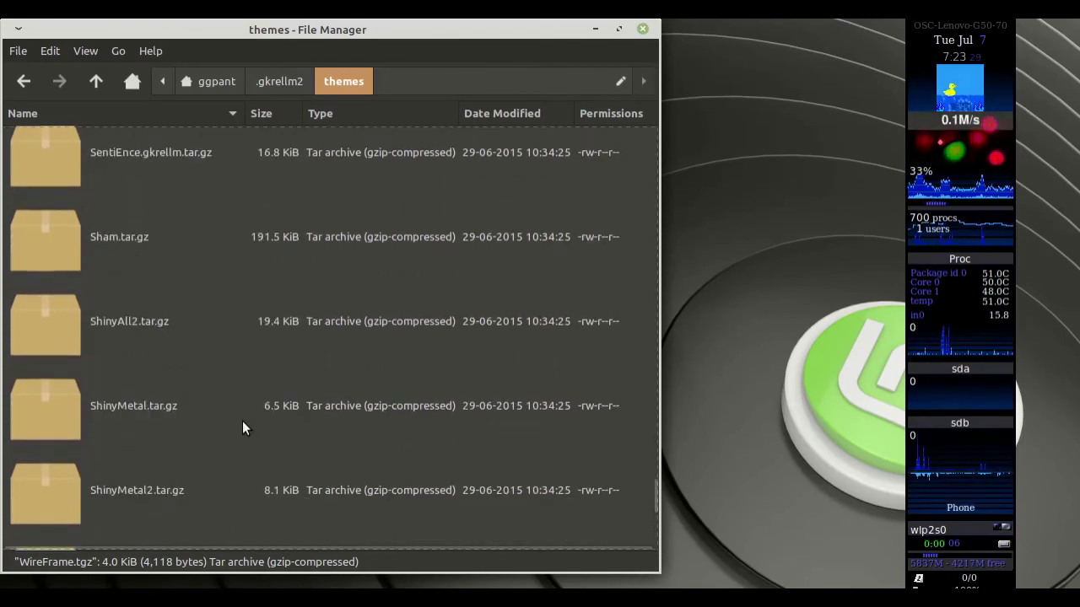
click(952, 32)
Check the available themes on GKrellM Configuration's Themes page, then close the dialog
right_click(952, 32)
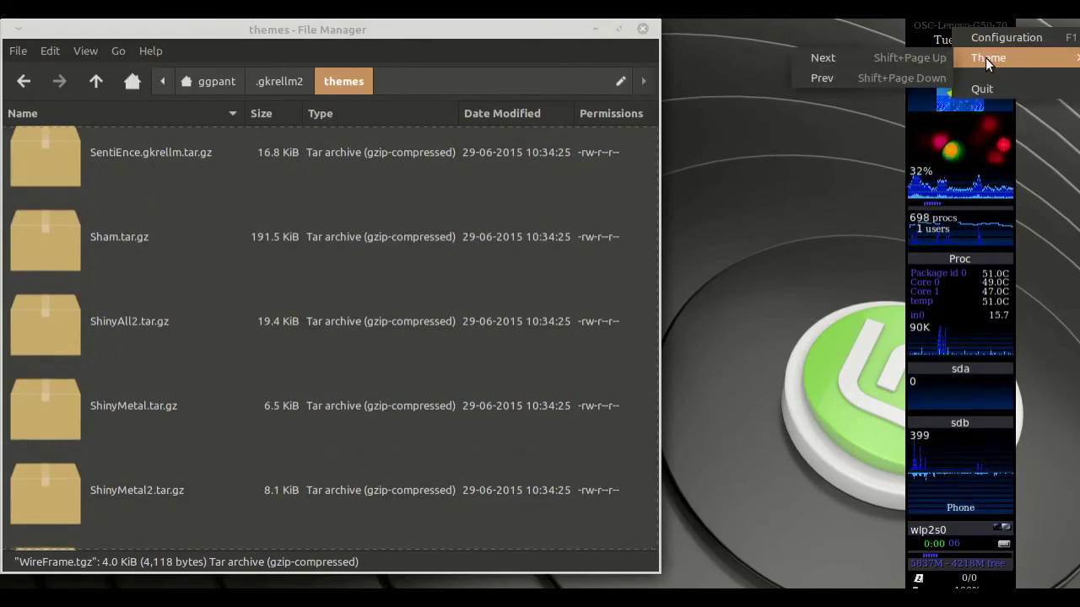
click(987, 38)
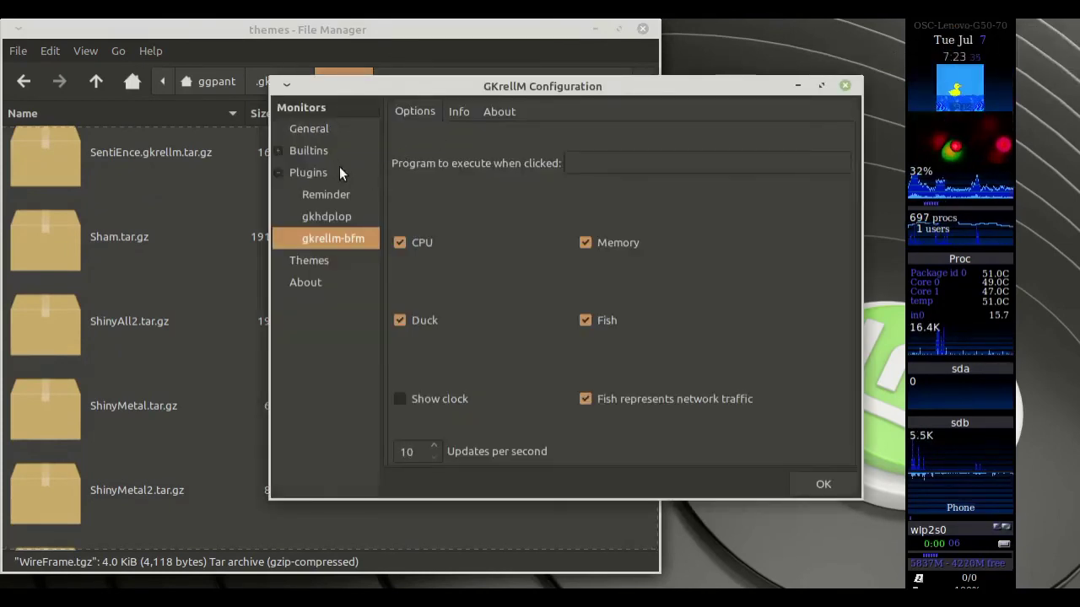
click(296, 260)
scroll(642, 305, down, 10)
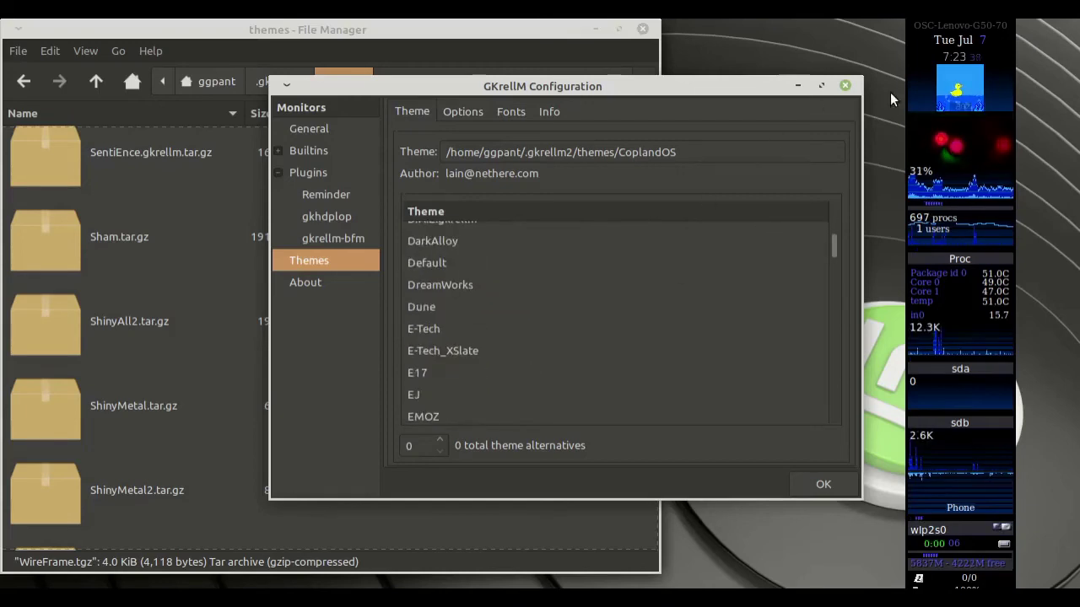
click(845, 85)
Open the plugins folder in .gkrellm2 showing gkrellm-gkfreq-2.4, then return home
click(268, 76)
scroll(131, 313, up, 3)
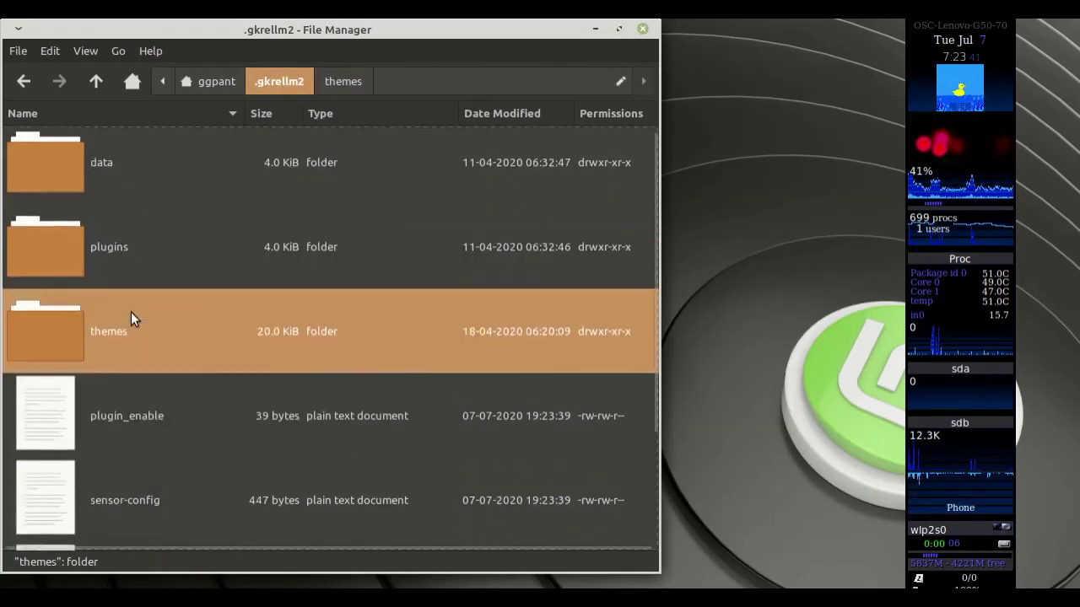
double_click(117, 277)
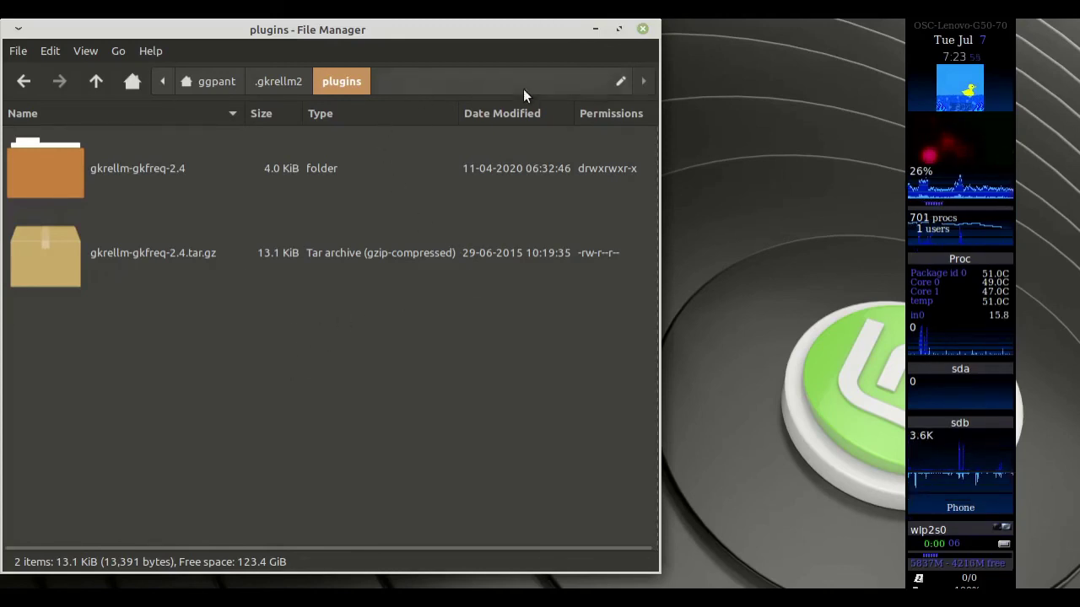
click(213, 81)
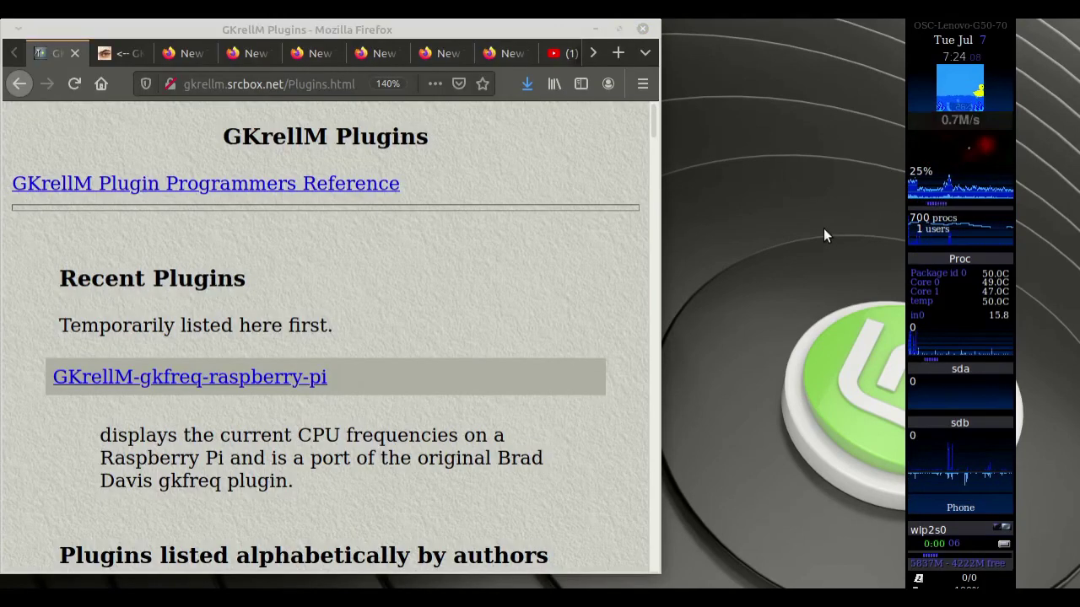